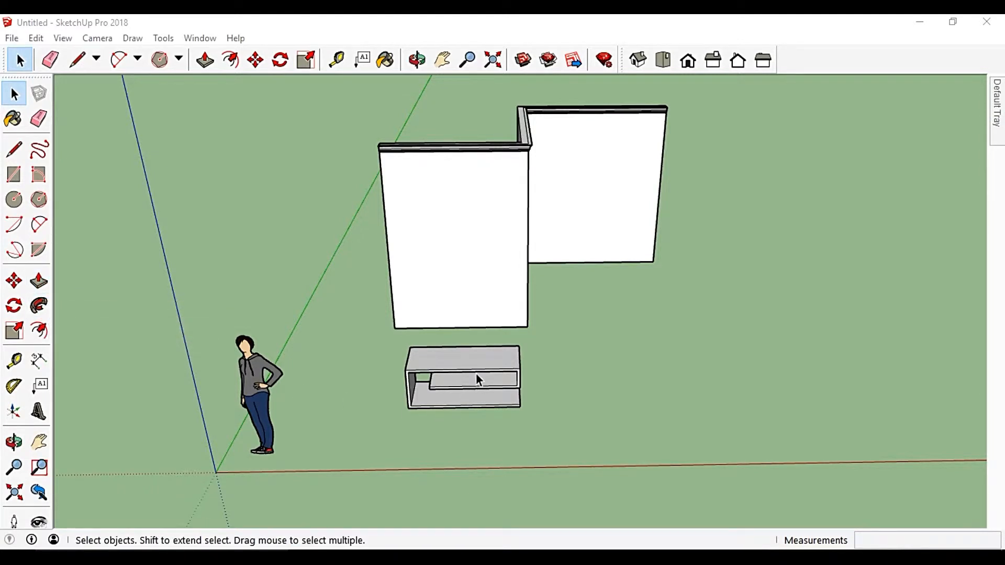
Examine the finished walls with crown moulding, the moulding reference photo and the folded shelf unit from several sides.
{"action": "left_click_drag", "start_coordinate": [699, 86], "coordinate": [323, 444]}
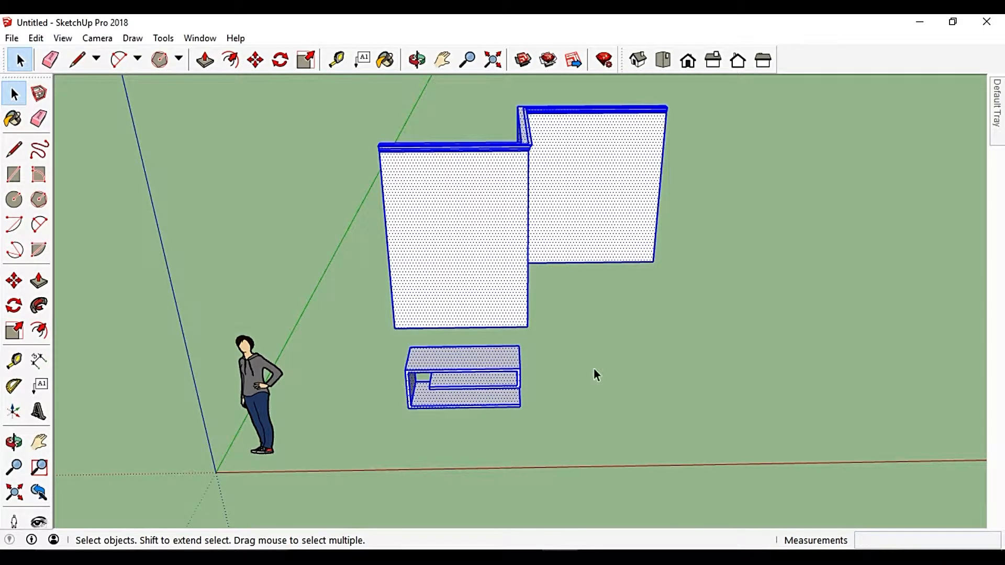
{"action": "scroll", "coordinate": [434, 145], "scroll_direction": "up", "scroll_amount": 2}
{"action": "middle_click_drag", "start_coordinate": [398, 195], "coordinate": [680, 150]}
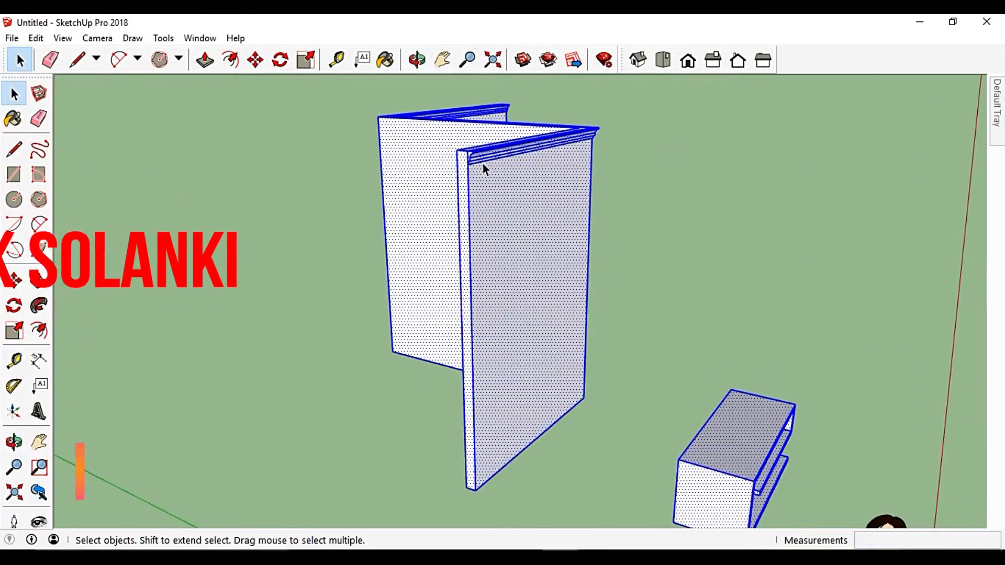
{"action": "scroll", "coordinate": [483, 167], "scroll_direction": "up", "scroll_amount": 2}
{"action": "left_click", "coordinate": [689, 164]}
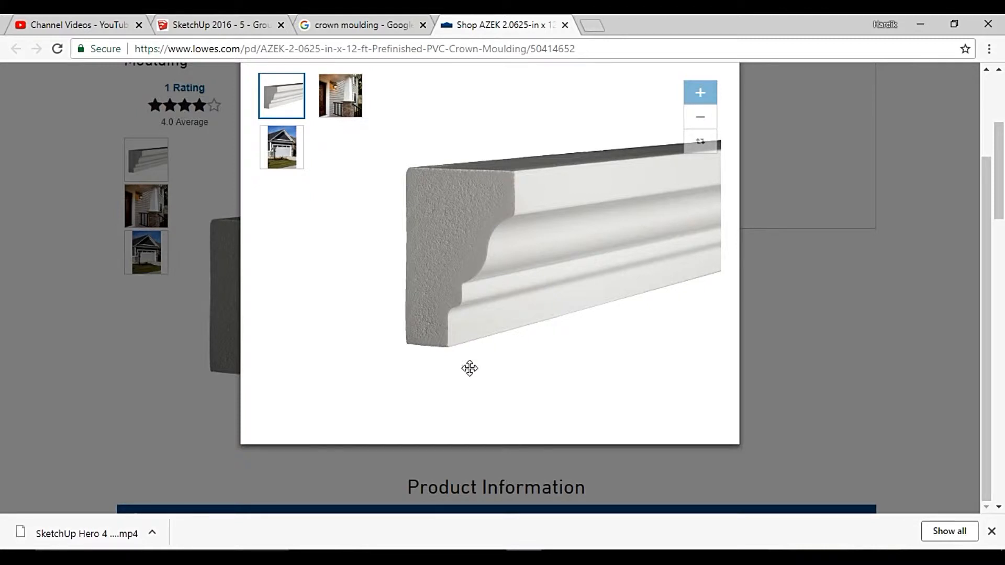
{"action": "left_click", "coordinate": [562, 556]}
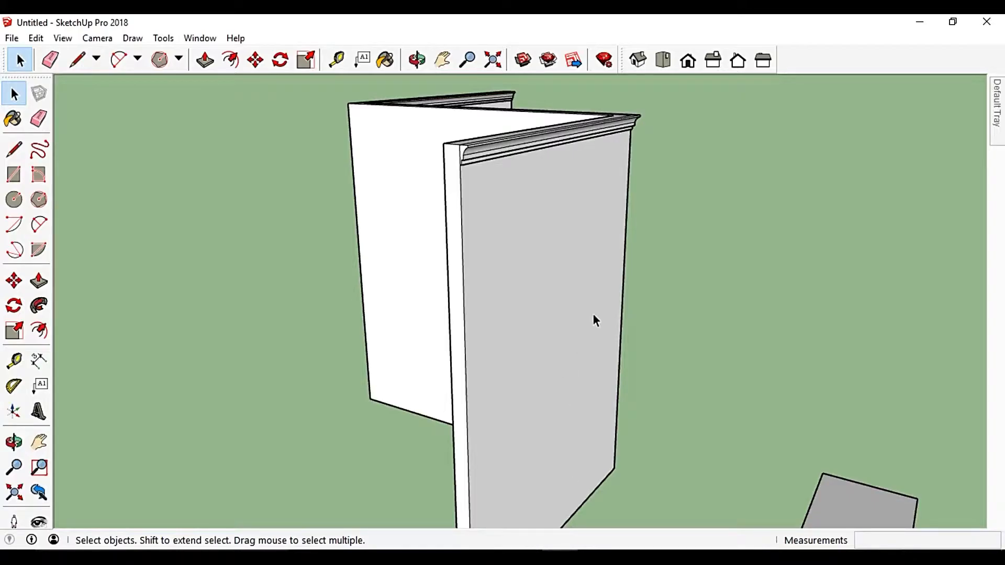
{"action": "scroll", "coordinate": [602, 301], "scroll_direction": "down", "scroll_amount": 5}
{"action": "mouse_move", "coordinate": [636, 272]}
{"action": "middle_mouse_down"}
{"action": "mouse_move", "coordinate": [649, 270]}
{"action": "mouse_move", "coordinate": [447, 278]}
{"action": "mouse_move", "coordinate": [278, 209]}
{"action": "mouse_move", "coordinate": [209, 227]}
{"action": "middle_mouse_up"}
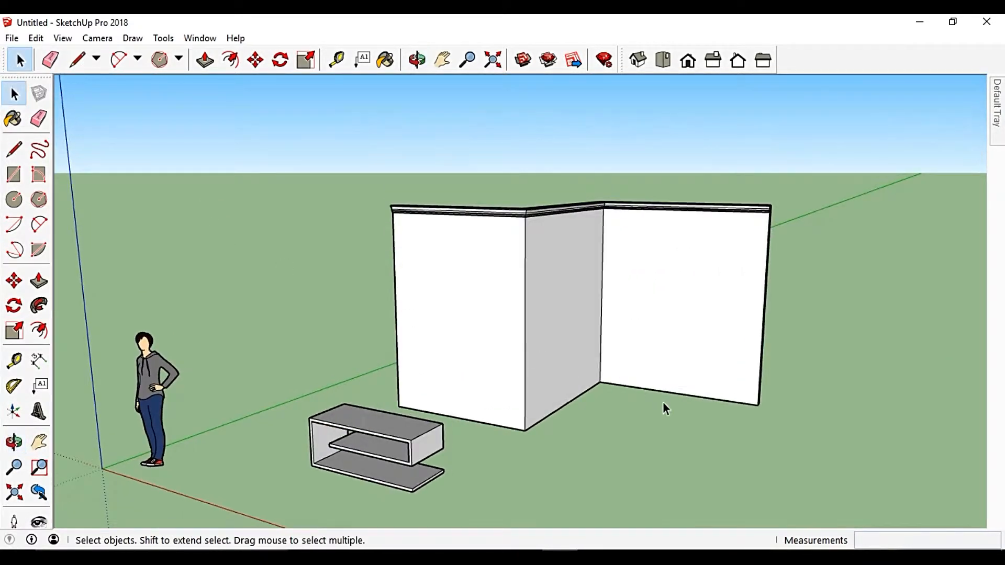
{"action": "mouse_move", "coordinate": [663, 401]}
{"action": "middle_mouse_down"}
{"action": "mouse_move", "coordinate": [639, 377]}
{"action": "mouse_move", "coordinate": [539, 335]}
{"action": "middle_mouse_up"}
{"action": "middle_click_drag", "start_coordinate": [621, 353], "coordinate": [625, 322]}
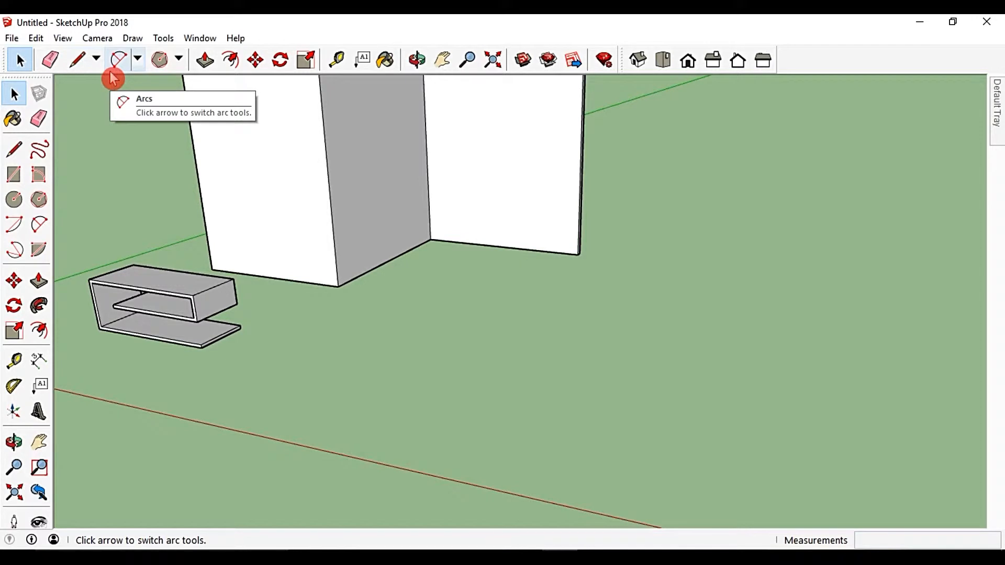
Draw a 6' line along the red axis on open ground and a 3' vertical line up from its end.
{"action": "key", "text": "l"}
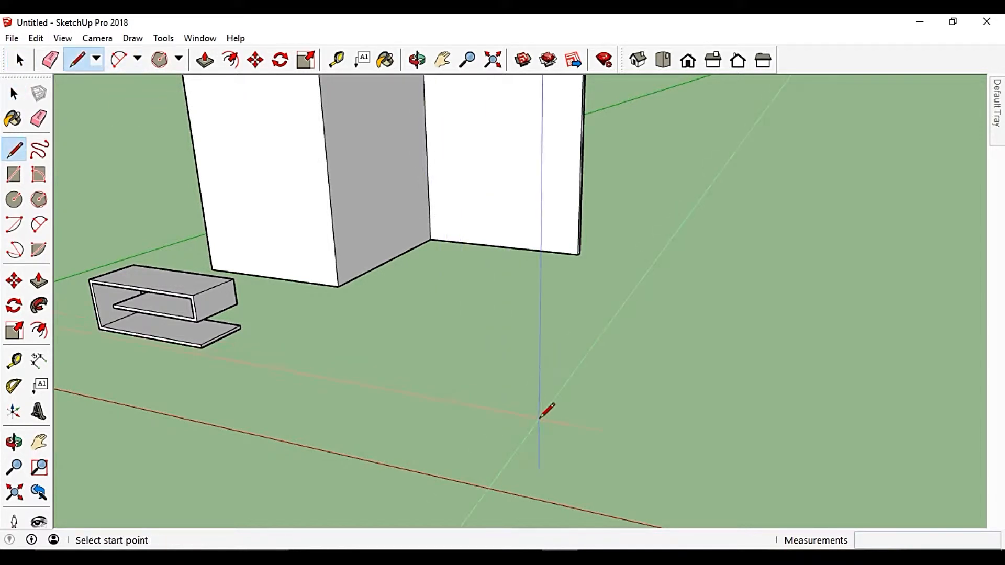
{"action": "left_click", "coordinate": [673, 447]}
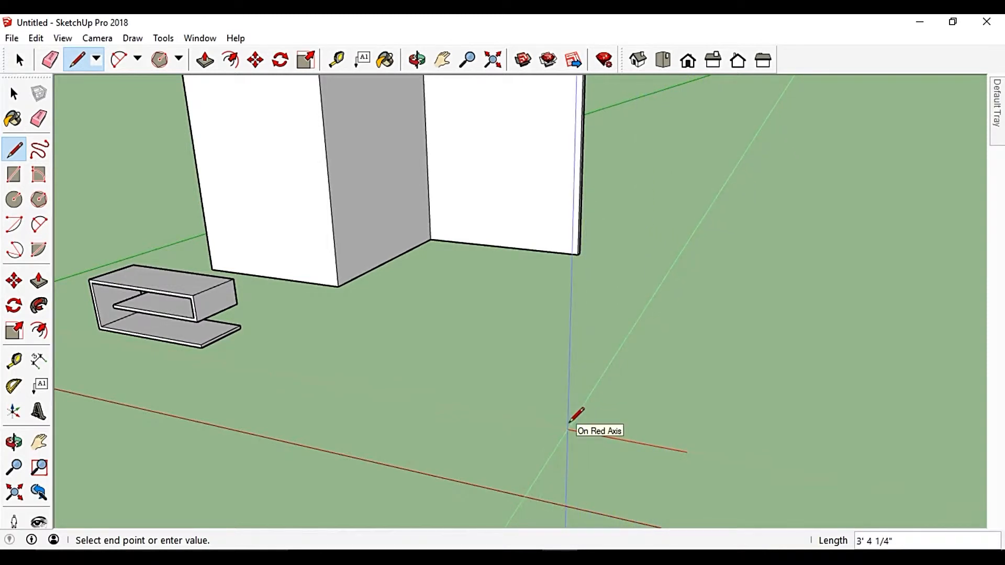
{"action": "type", "text": "6'"}
{"action": "key", "text": "Return"}
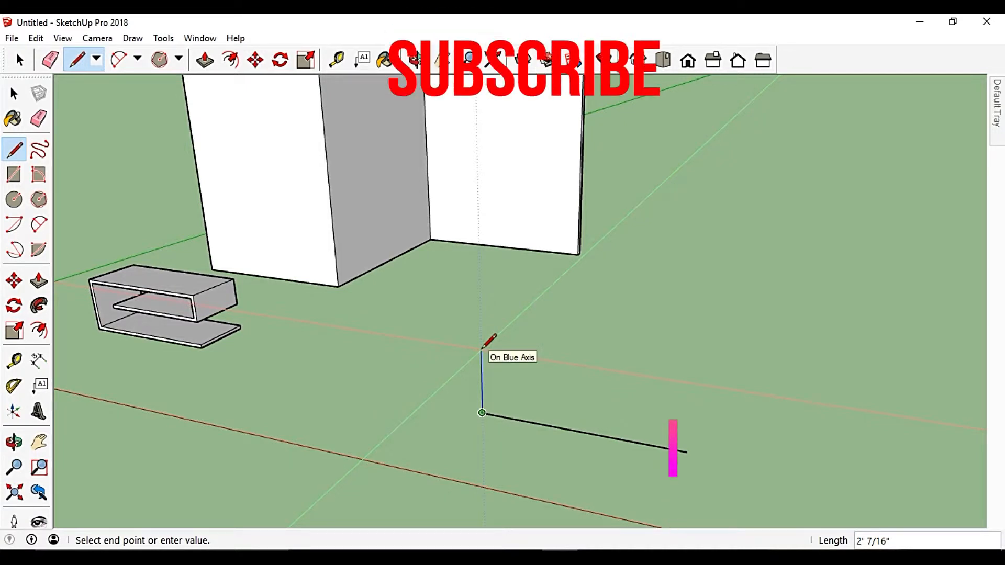
{"action": "type", "text": "3"}
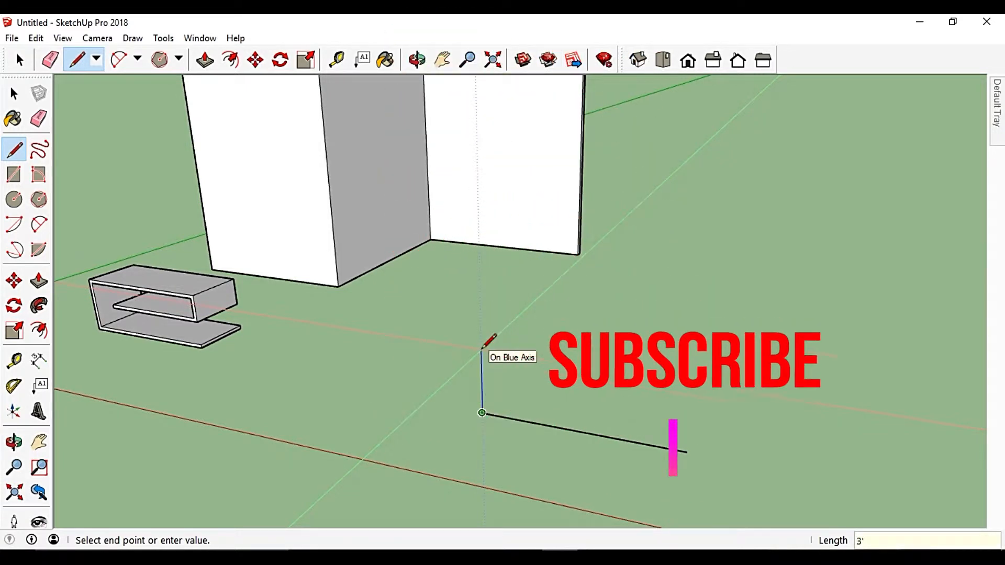
{"action": "type", "text": "'"}
{"action": "key", "text": "Return"}
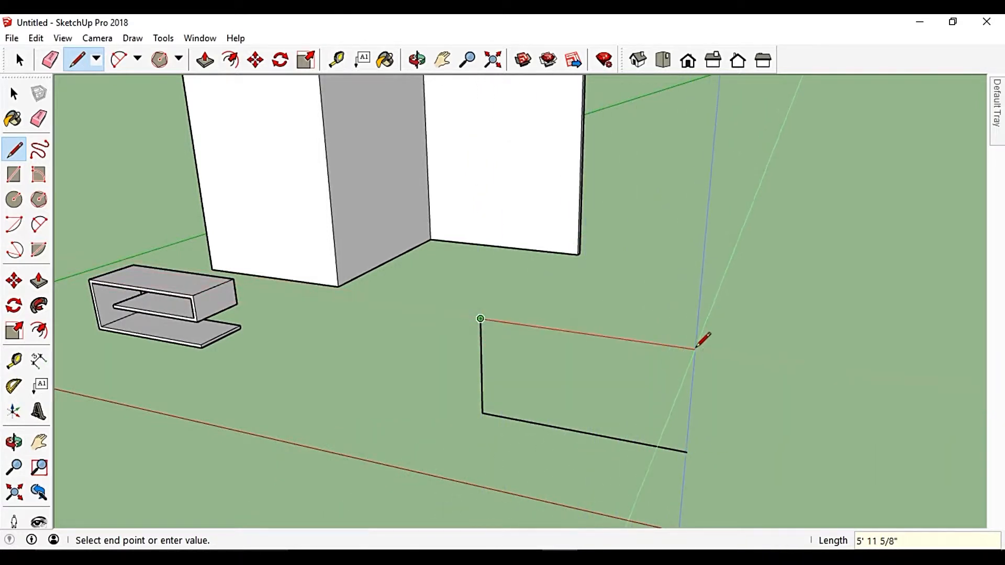
Continue the path with a top line ending above the start point, a 2' line down and a 5' line back inward.
{"action": "key", "text": "shift"}
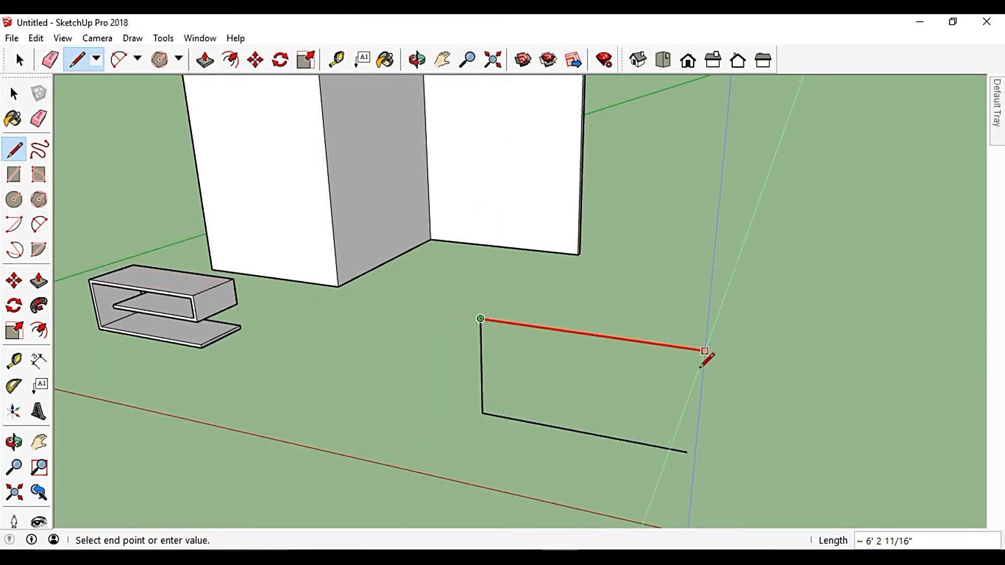
{"action": "left_click", "coordinate": [687, 452]}
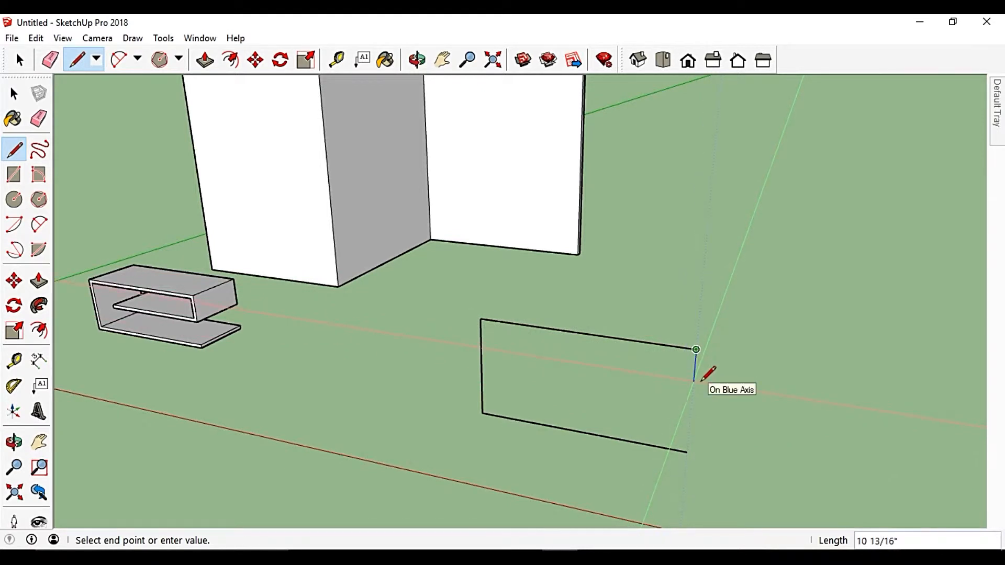
{"action": "type", "text": "2"}
{"action": "key", "text": "Return"}
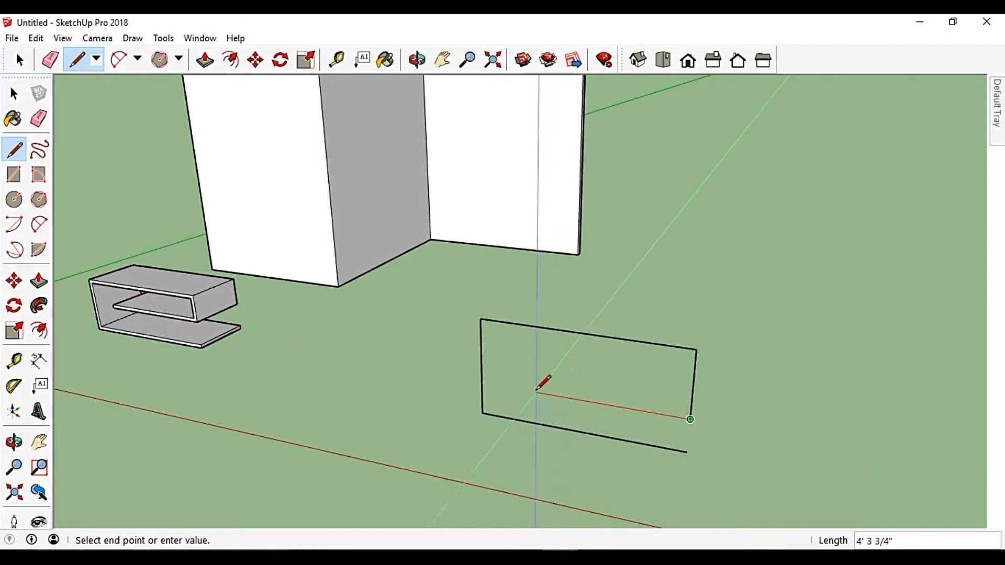
{"action": "type", "text": "5'"}
{"action": "key", "text": "Return"}
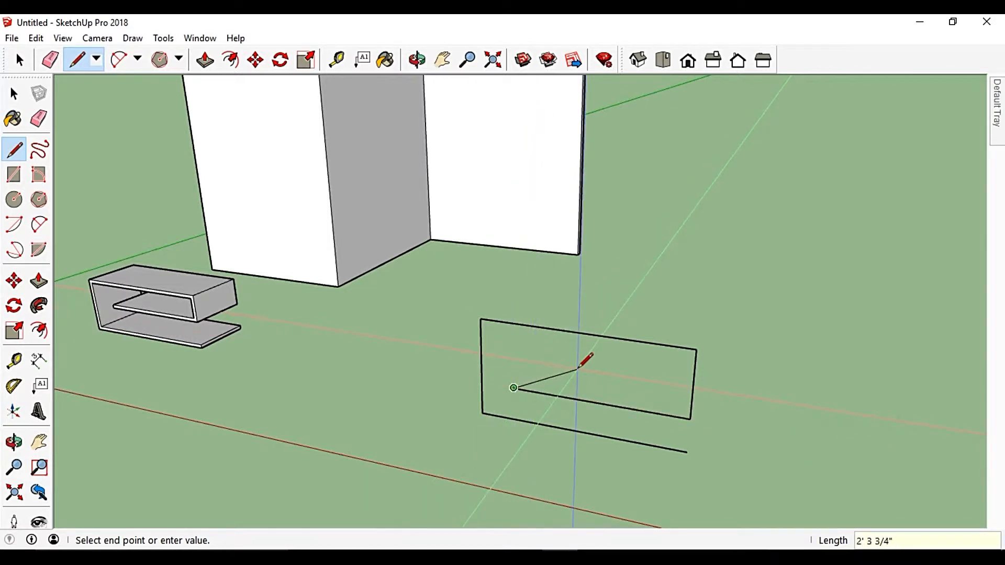
{"action": "key", "text": "space"}
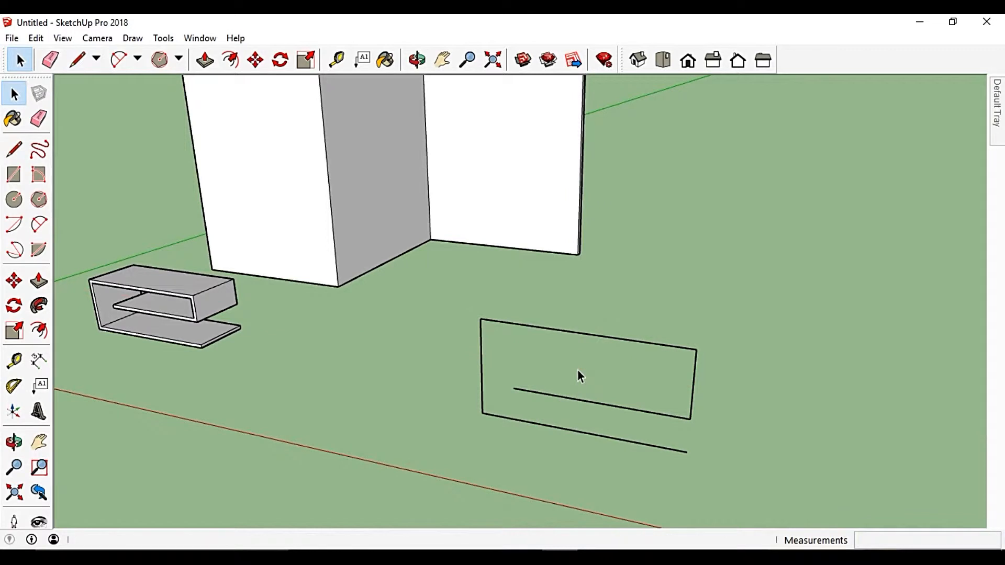
{"action": "left_click", "coordinate": [636, 375]}
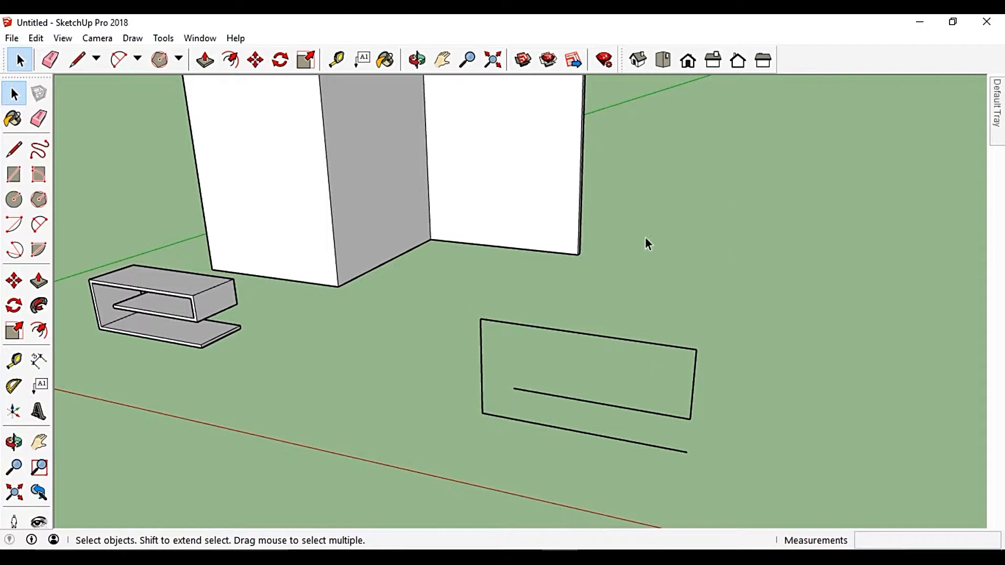
{"action": "key", "text": "o"}
{"action": "left_click_drag", "start_coordinate": [653, 312], "coordinate": [577, 308]}
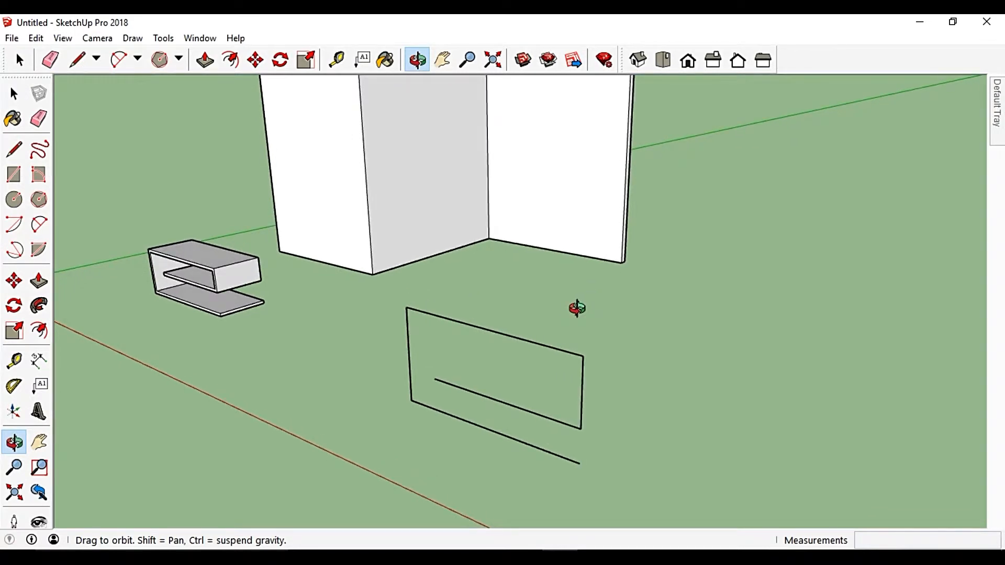
{"action": "key", "text": "space"}
{"action": "left_click", "coordinate": [79, 61]}
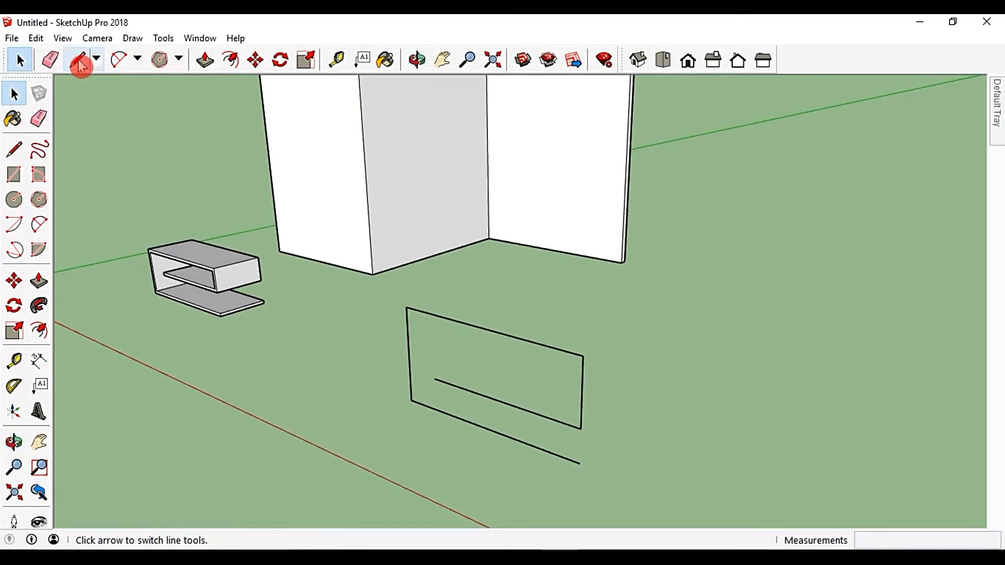
{"action": "left_click", "coordinate": [579, 464]}
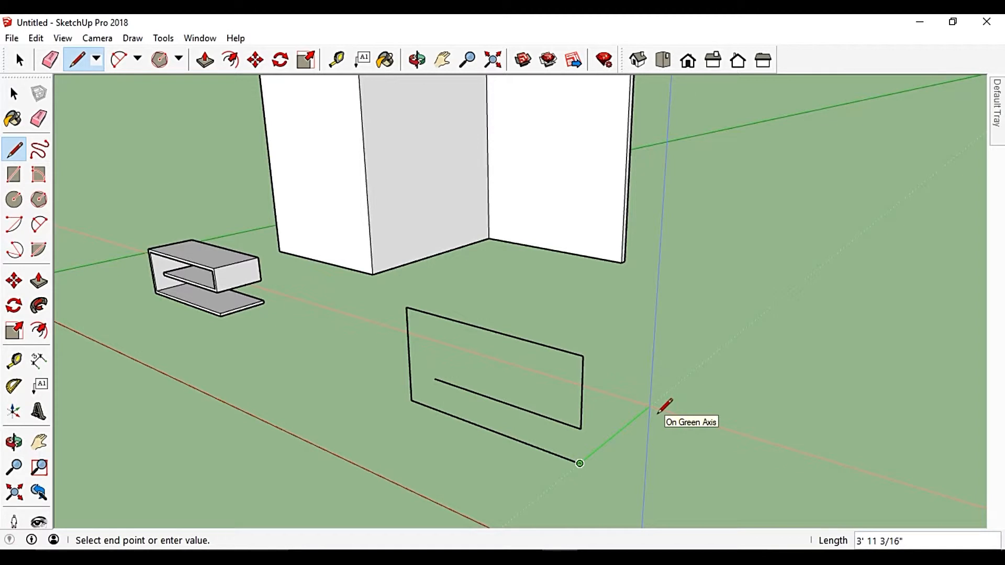
{"action": "type", "text": "4"}
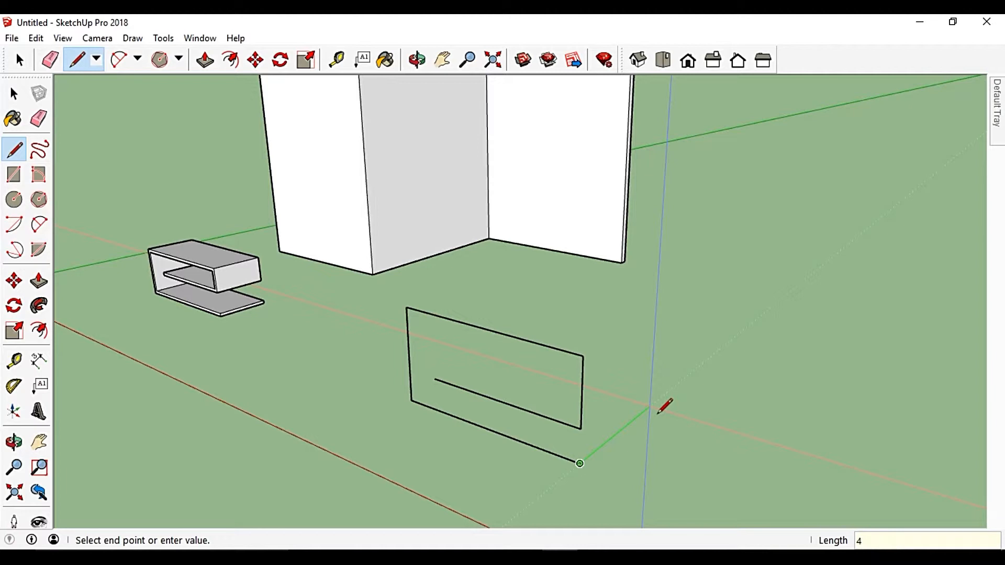
{"action": "key", "text": "Return"}
{"action": "middle_click_drag", "start_coordinate": [658, 413], "coordinate": [518, 408]}
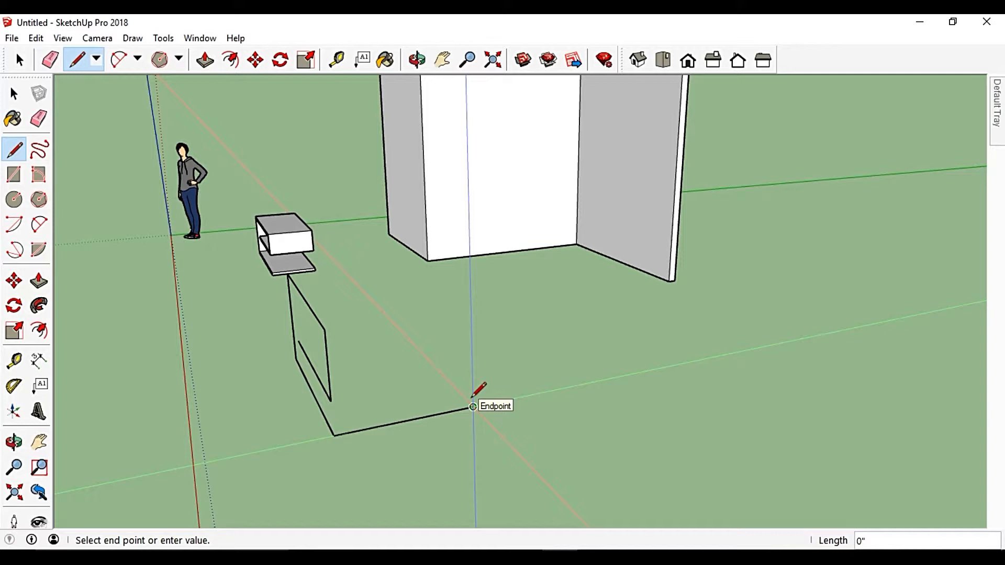
{"action": "type", "text": "1.5"}
{"action": "key", "text": "Return"}
{"action": "key", "text": "Escape"}
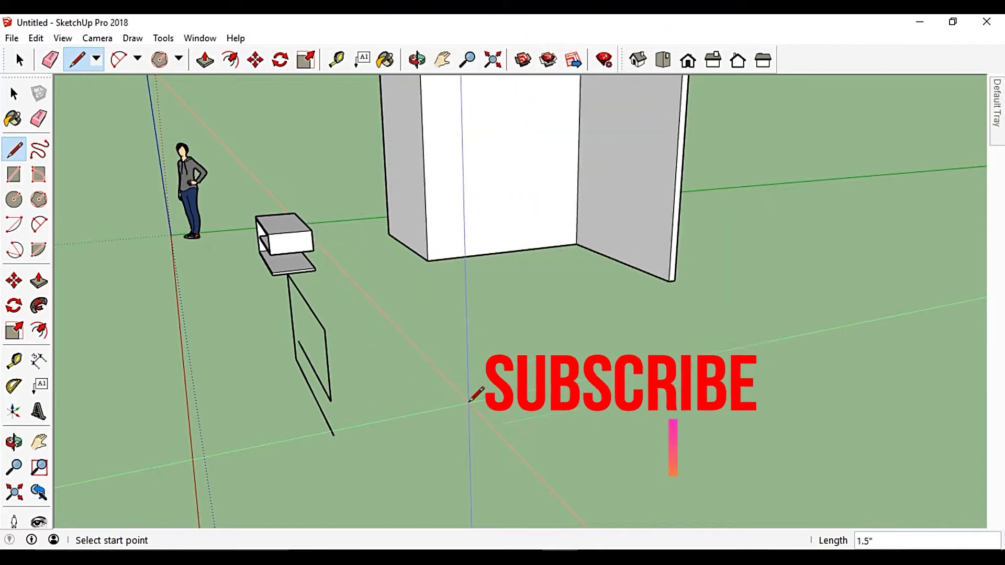
Draw a closed 3' by 1.5" rectangular profile at the free end of the bottom path line, along the green axis.
{"action": "left_click", "coordinate": [334, 435]}
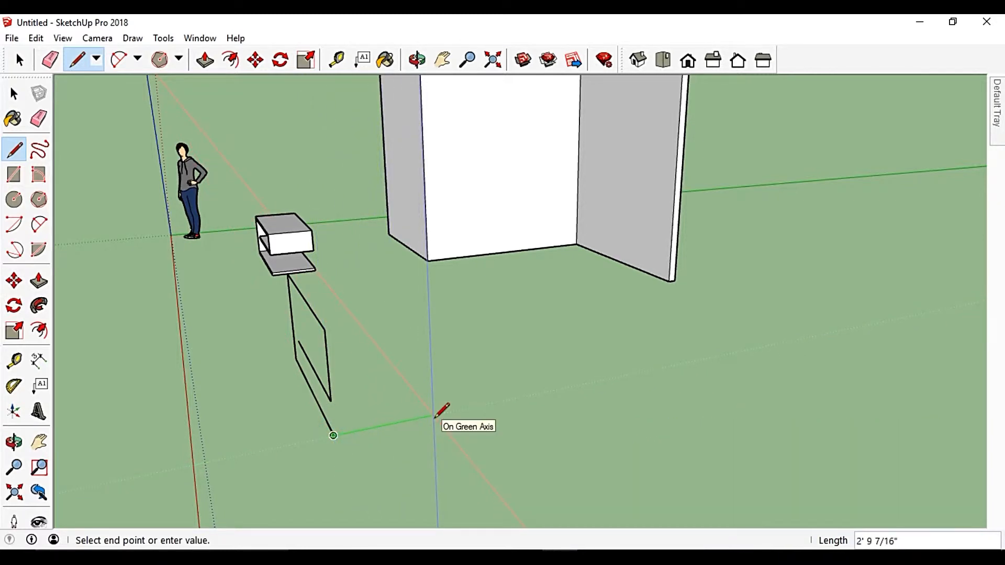
{"action": "type", "text": "3"}
{"action": "key", "text": "Return"}
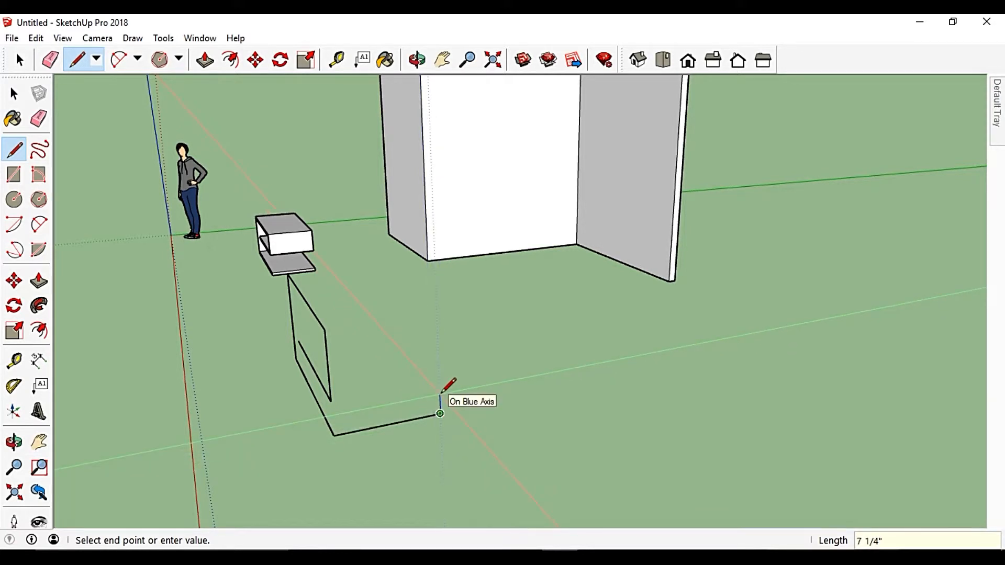
{"action": "type", "text": "1.5\""}
{"action": "key", "text": "Return"}
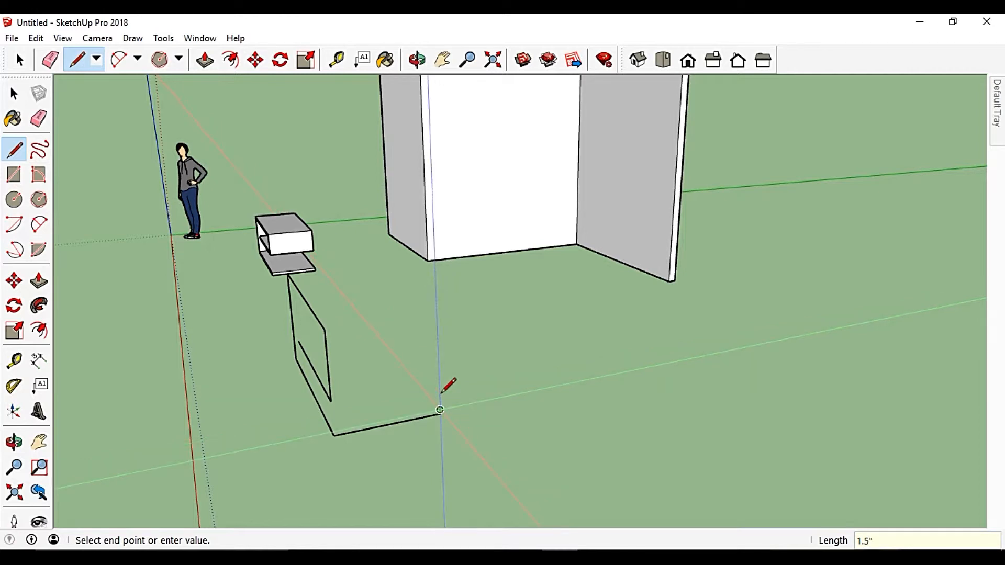
{"action": "scroll", "coordinate": [347, 423], "scroll_direction": "up", "scroll_amount": 5}
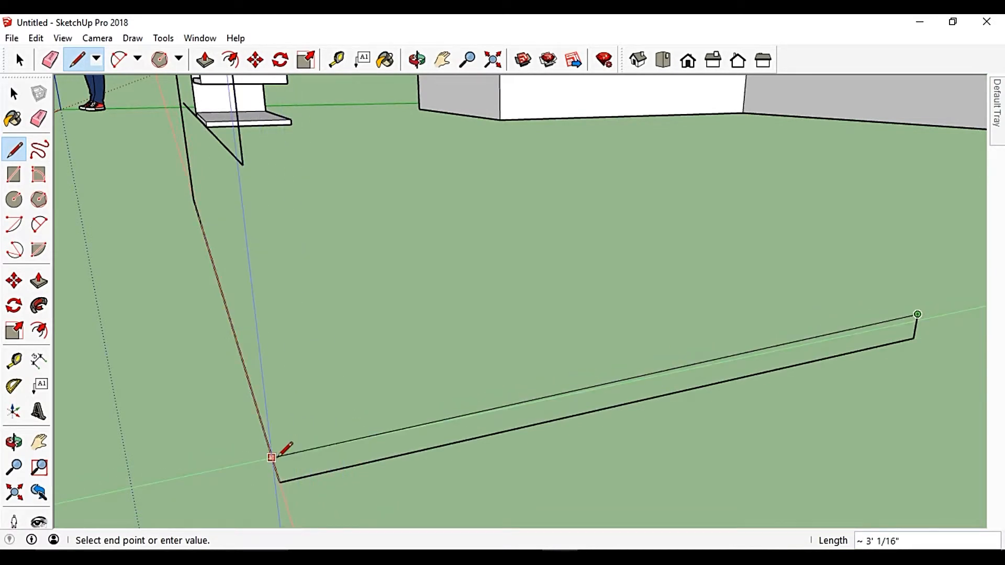
{"action": "key", "text": "shift"}
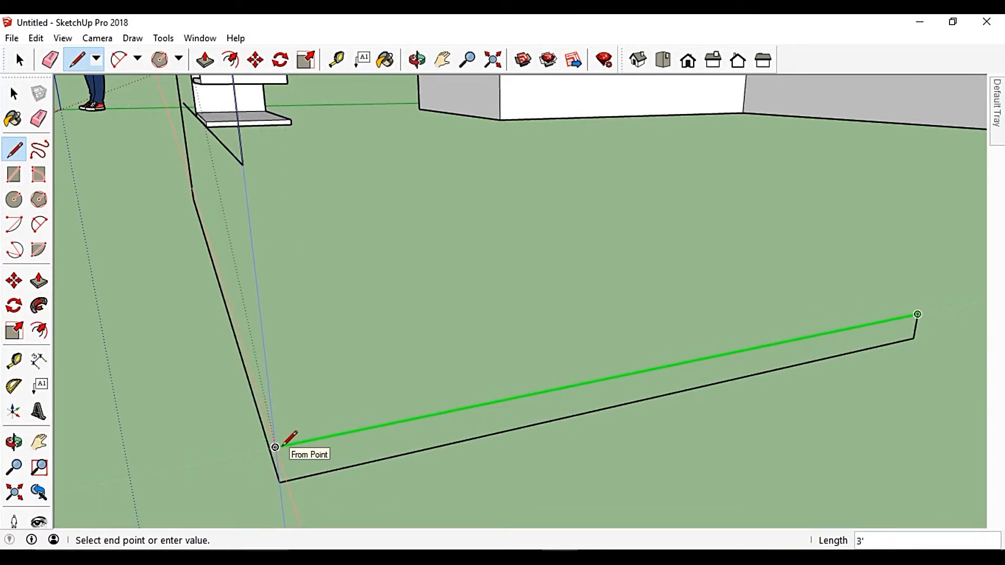
{"action": "left_click", "coordinate": [282, 480]}
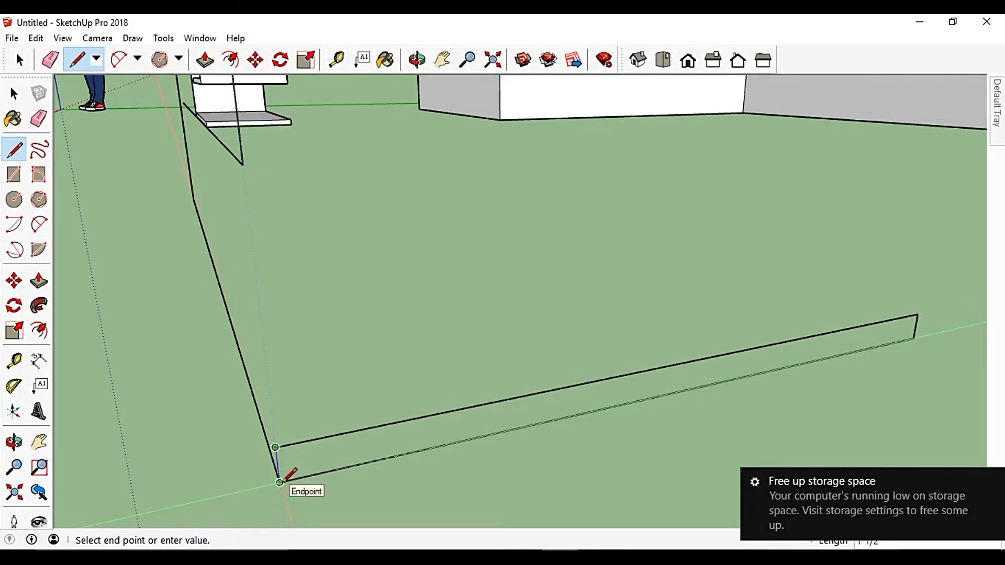
{"action": "left_click", "coordinate": [282, 480]}
Sweep the rectangular profile along the whole folded path to its inner end with Follow Me.
{"action": "scroll", "coordinate": [370, 362], "scroll_direction": "down", "scroll_amount": 6}
{"action": "mouse_move", "coordinate": [370, 361]}
{"action": "middle_mouse_down"}
{"action": "mouse_move", "coordinate": [362, 367]}
{"action": "mouse_move", "coordinate": [477, 360]}
{"action": "middle_mouse_up"}
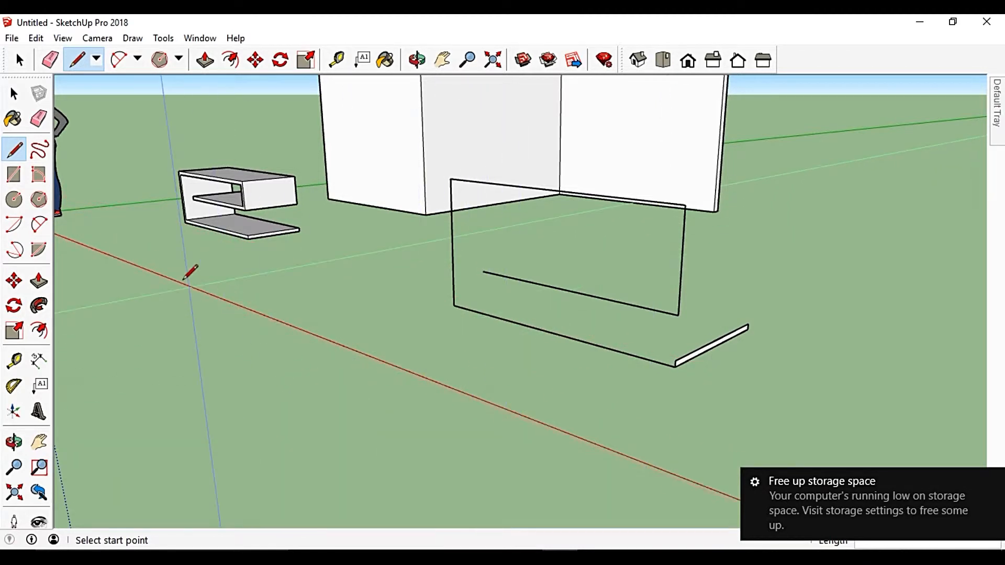
{"action": "key", "text": "space"}
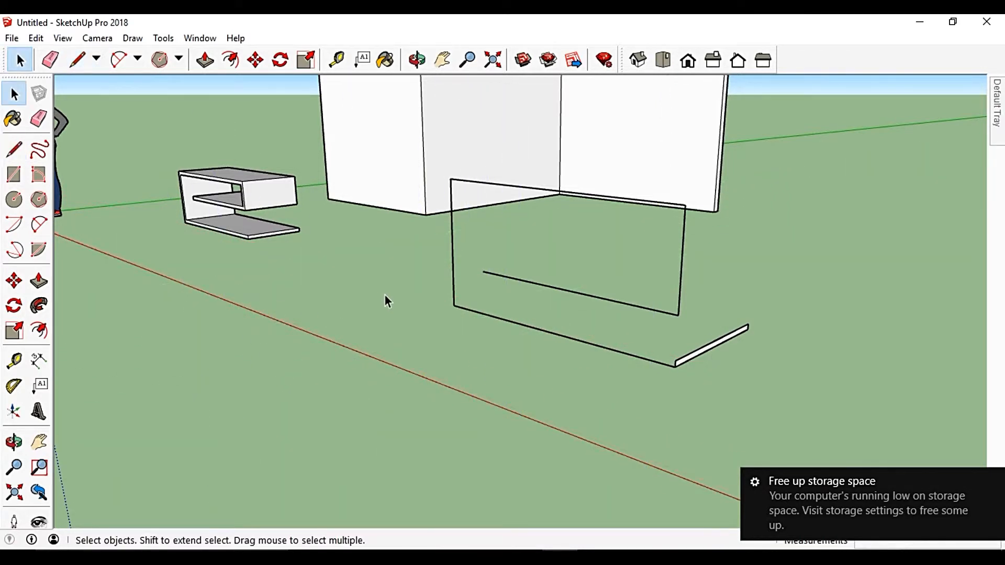
{"action": "left_click", "coordinate": [46, 310]}
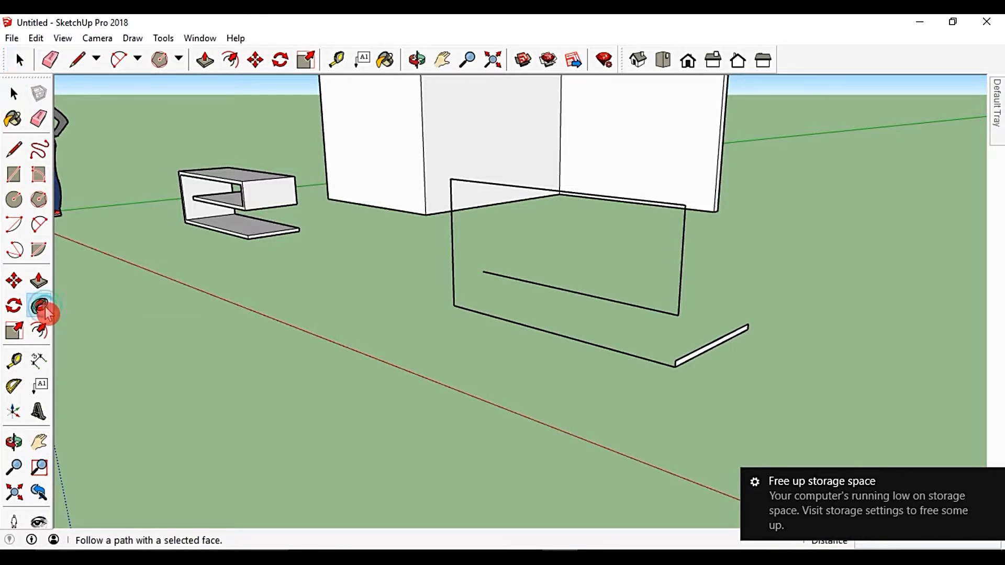
{"action": "left_click_drag", "start_coordinate": [684, 364], "coordinate": [500, 281]}
{"action": "key", "text": "o"}
{"action": "left_click_drag", "start_coordinate": [545, 390], "coordinate": [588, 412]}
{"action": "mouse_move", "coordinate": [588, 411]}
{"action": "middle_mouse_down"}
{"action": "mouse_move", "coordinate": [599, 371]}
{"action": "mouse_move", "coordinate": [590, 420]}
{"action": "middle_mouse_up"}
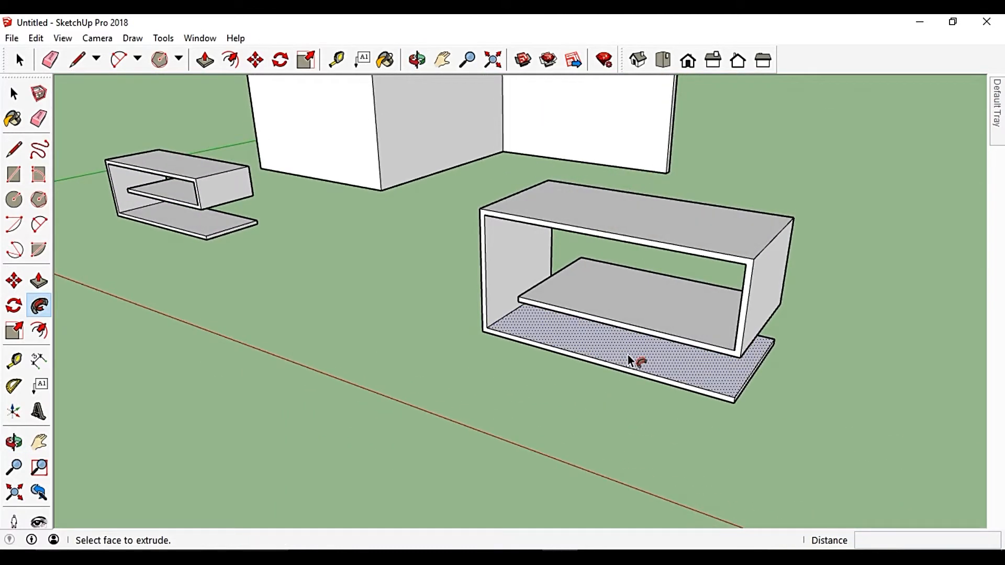
Draw a Z-shaped path on open ground: 5' along the red axis, a segment along the green axis, then 10' along the red axis.
{"action": "scroll", "coordinate": [628, 355], "scroll_direction": "down", "scroll_amount": 3}
{"action": "middle_click_drag", "start_coordinate": [642, 261], "coordinate": [676, 208]}
{"action": "middle_click_drag", "start_coordinate": [690, 167], "coordinate": [495, 237]}
{"action": "key", "text": "space"}
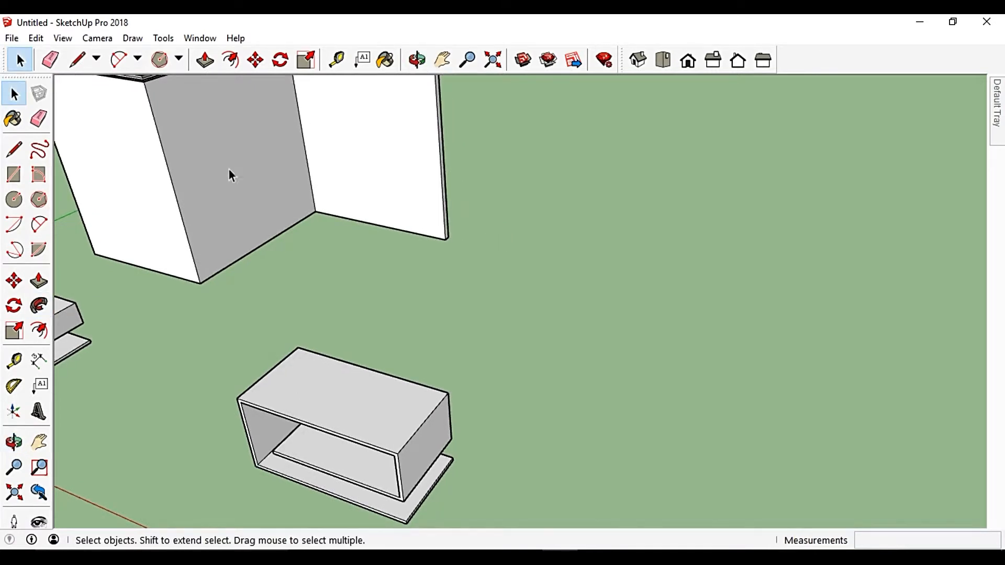
{"action": "left_click", "coordinate": [76, 60]}
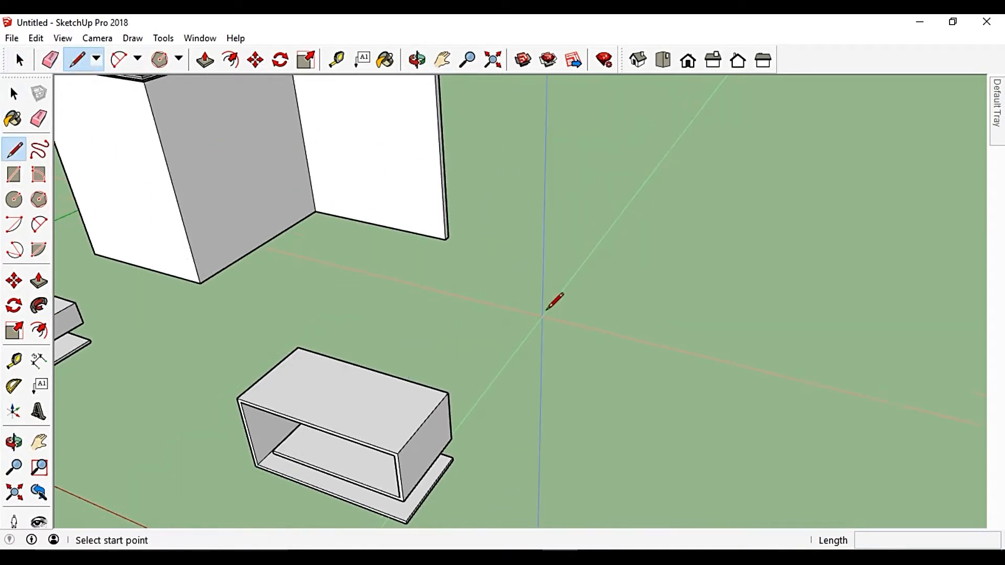
{"action": "left_click", "coordinate": [531, 310]}
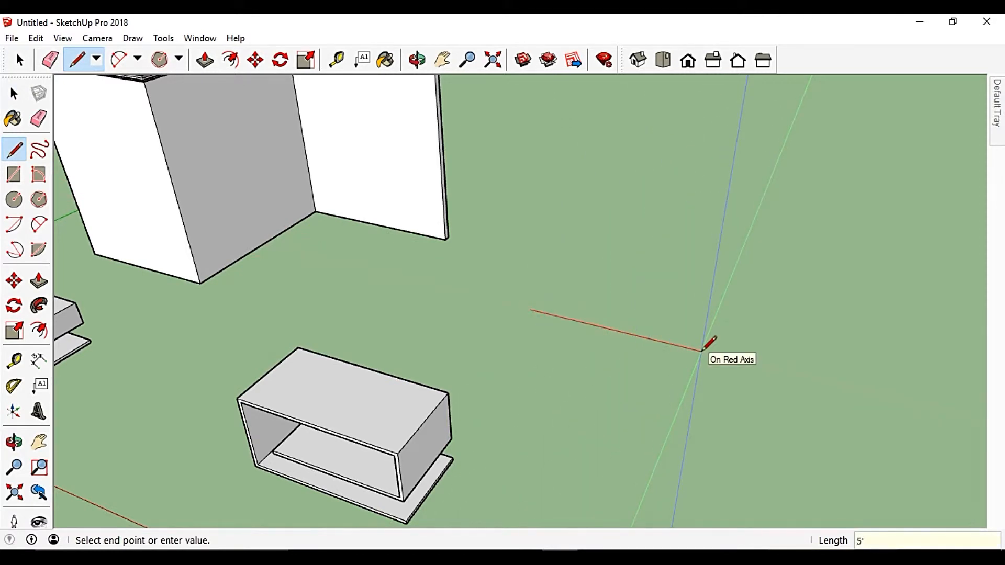
{"action": "key", "text": "Return"}
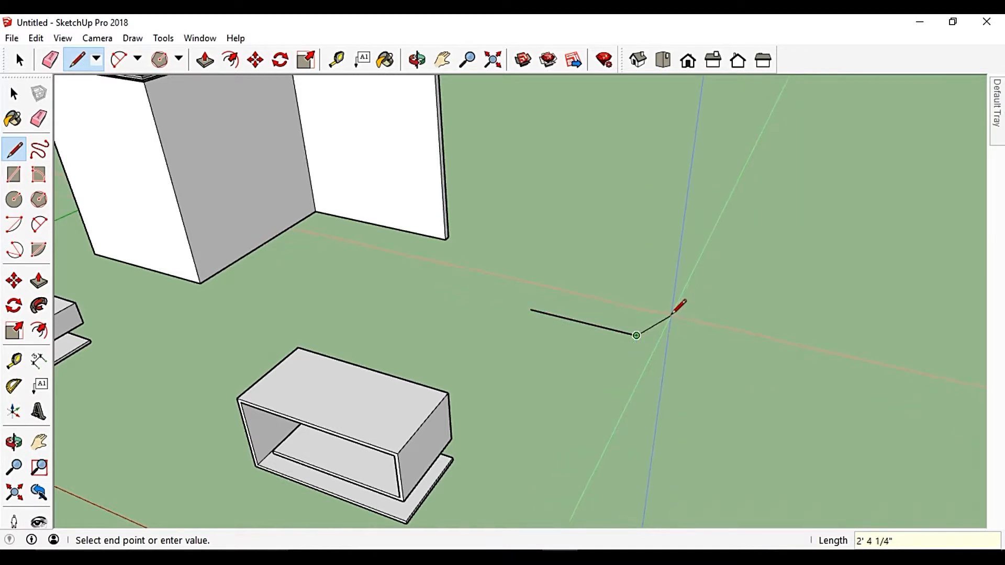
{"action": "left_click", "coordinate": [673, 288]}
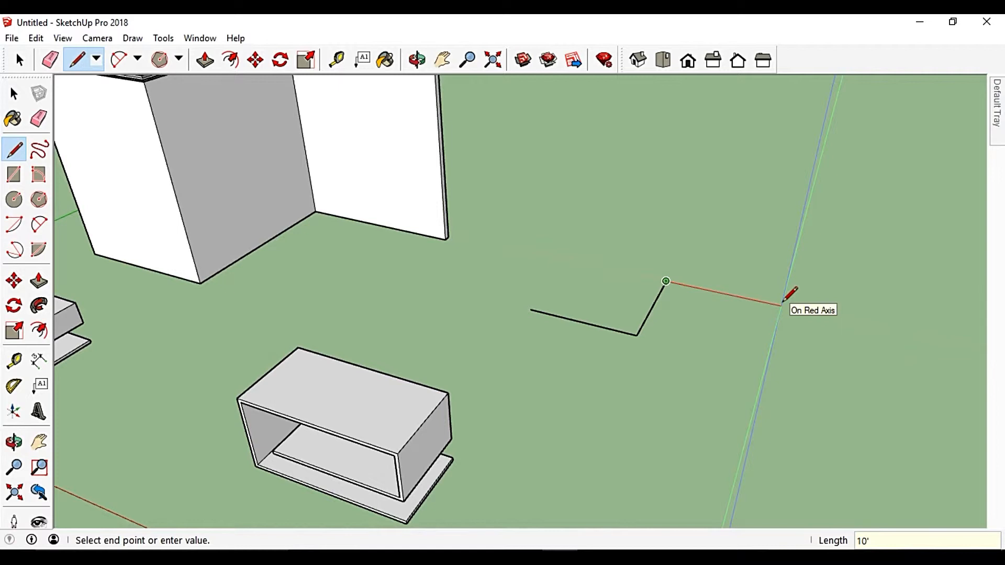
{"action": "key", "text": "Return"}
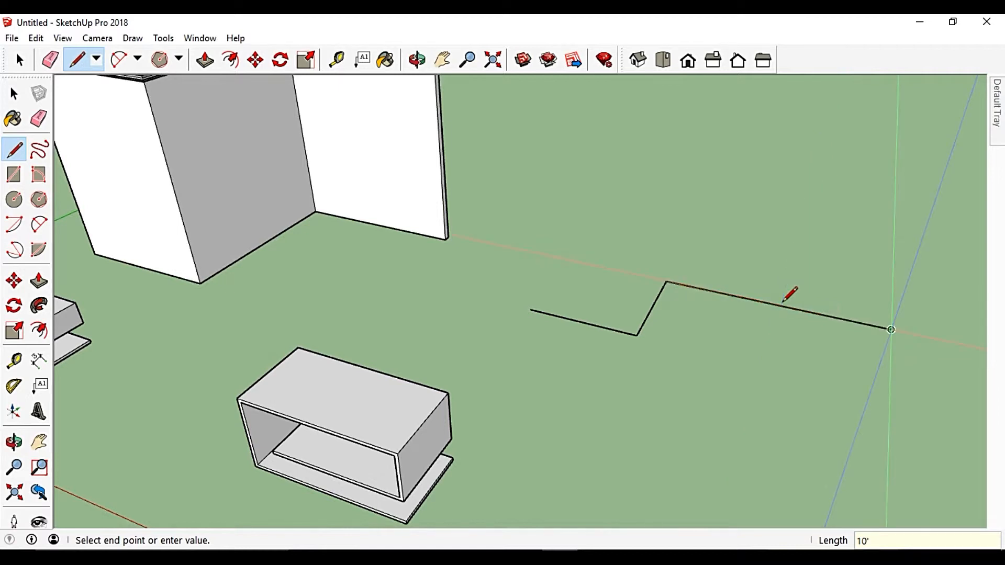
{"action": "key", "text": "space"}
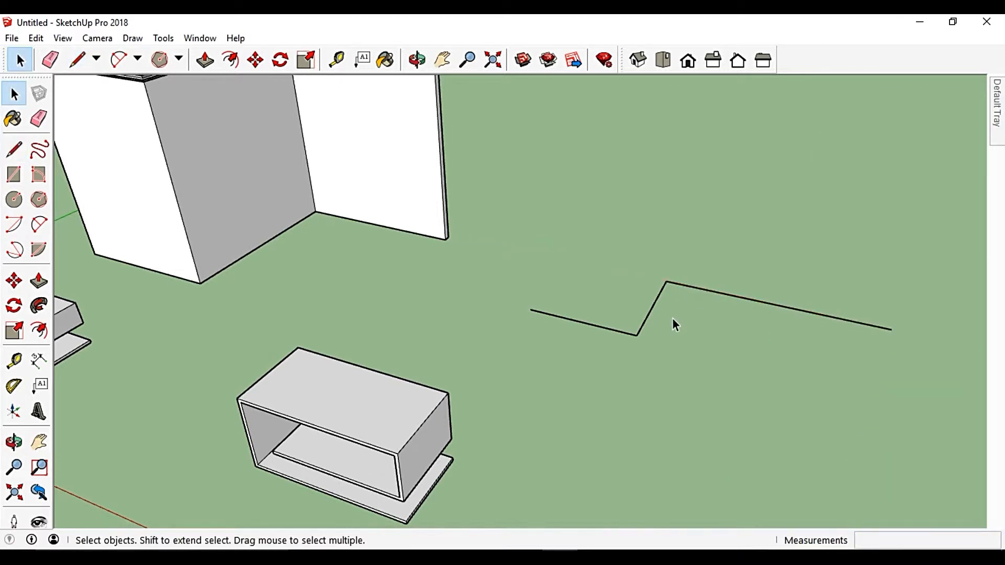
Offset the whole Z-shaped path by 4.5" to form a parallel second line.
{"action": "left_click_drag", "start_coordinate": [786, 351], "coordinate": [493, 356]}
{"action": "left_click", "coordinate": [233, 60]}
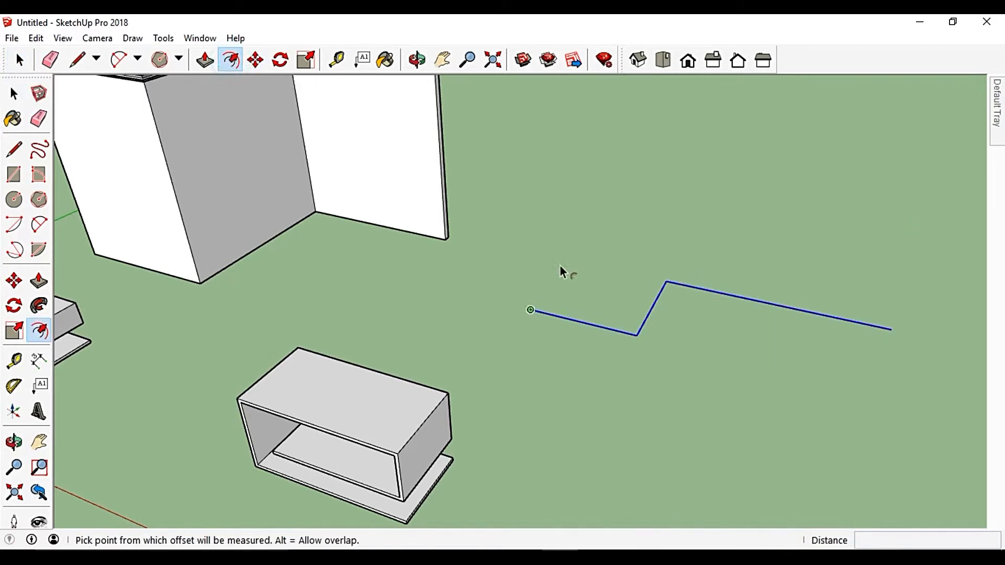
{"action": "left_click", "coordinate": [615, 334]}
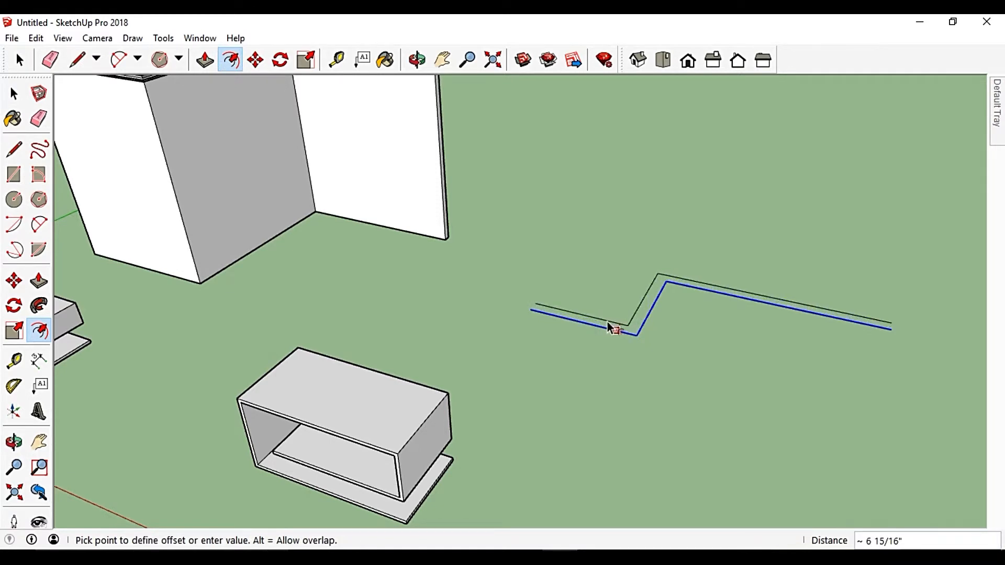
{"action": "left_click", "coordinate": [607, 323]}
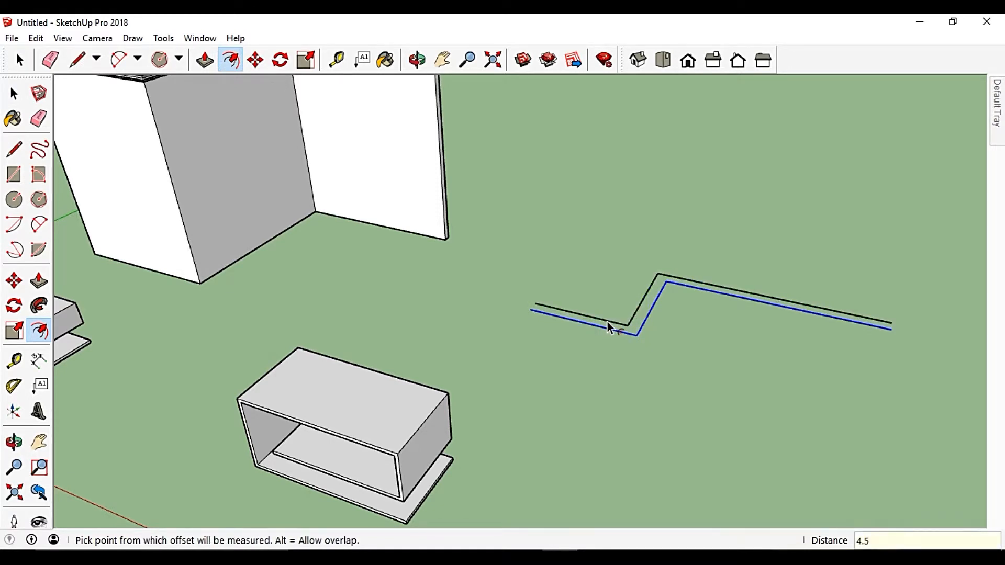
{"action": "key", "text": "Return"}
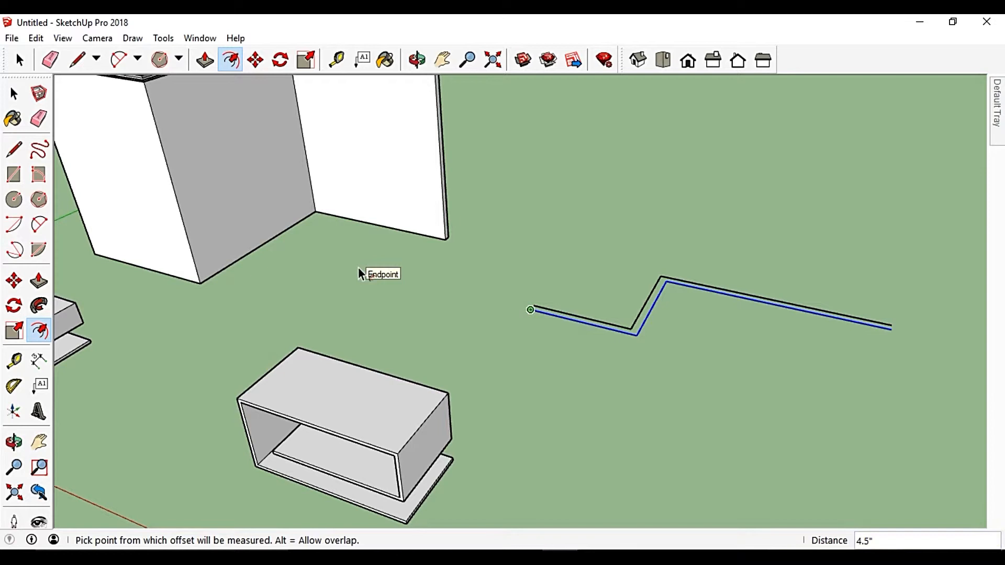
{"action": "key", "text": "space"}
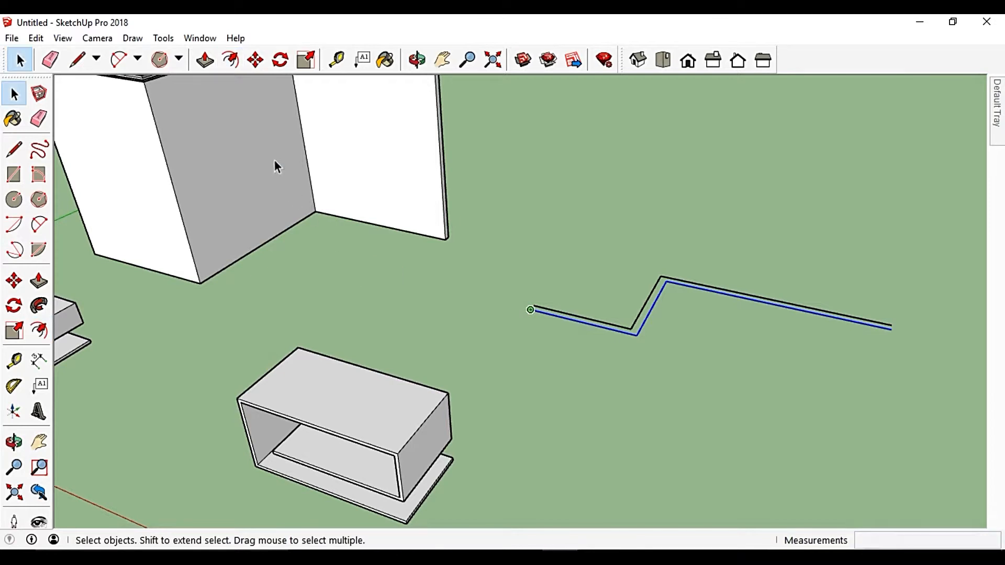
Close both open ends between the original path and its offset copy with short lines to form one wall-footprint face.
{"action": "left_click", "coordinate": [79, 60]}
{"action": "scroll", "coordinate": [443, 288], "scroll_direction": "up", "scroll_amount": 4}
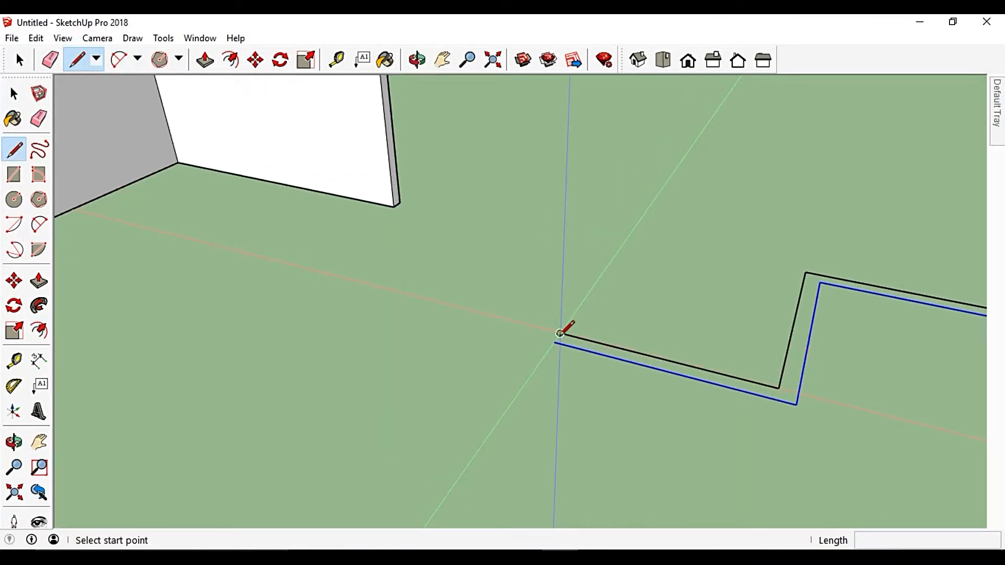
{"action": "left_click", "coordinate": [557, 338]}
{"action": "left_click", "coordinate": [561, 335]}
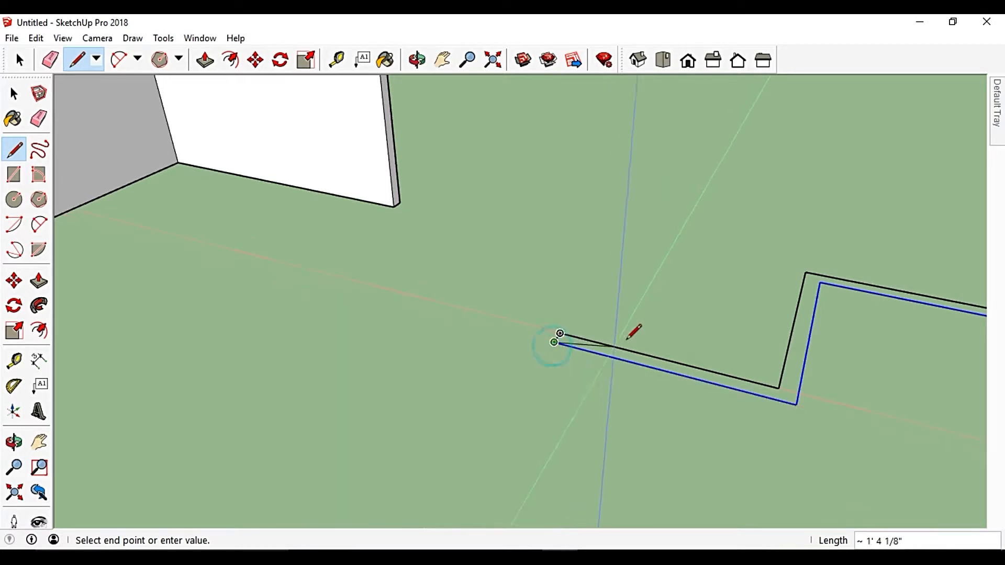
{"action": "key", "text": "space"}
{"action": "middle_click_drag", "start_coordinate": [844, 346], "coordinate": [543, 285]}
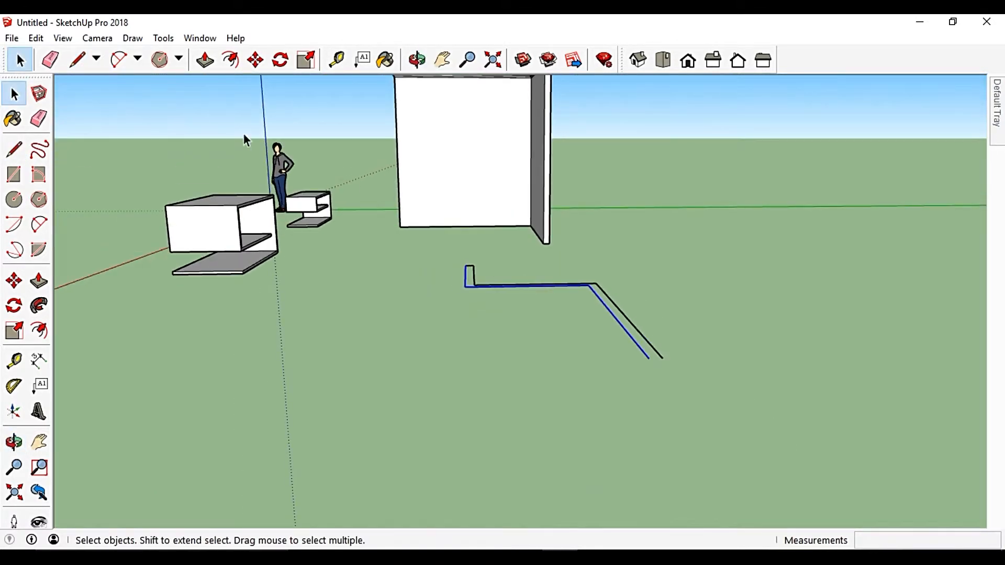
{"action": "left_click", "coordinate": [77, 59]}
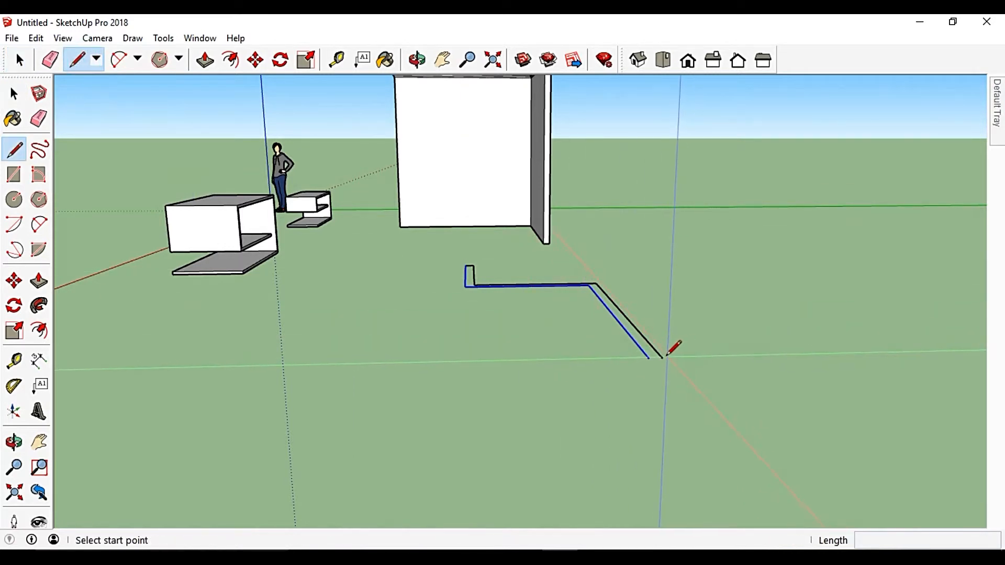
{"action": "left_click", "coordinate": [663, 358]}
{"action": "left_click", "coordinate": [649, 358]}
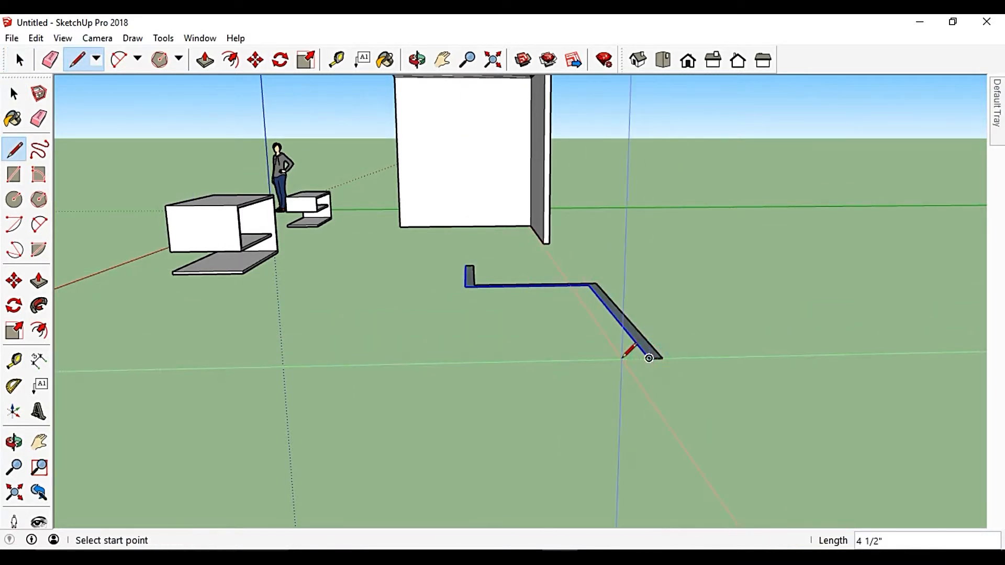
{"action": "key", "text": "space"}
Push/Pull the Z-shaped footprint face up 10' into a wall.
{"action": "middle_click_drag", "start_coordinate": [569, 343], "coordinate": [651, 347]}
{"action": "scroll", "coordinate": [650, 346], "scroll_direction": "down", "scroll_amount": 2}
{"action": "middle_click_drag", "start_coordinate": [708, 330], "coordinate": [709, 417], "text": "shift"}
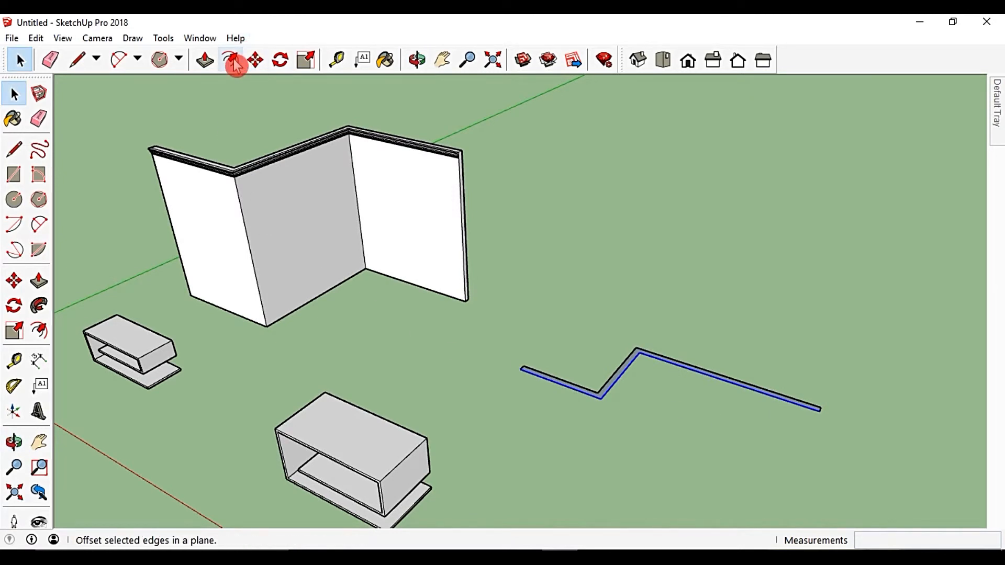
{"action": "left_click", "coordinate": [206, 61]}
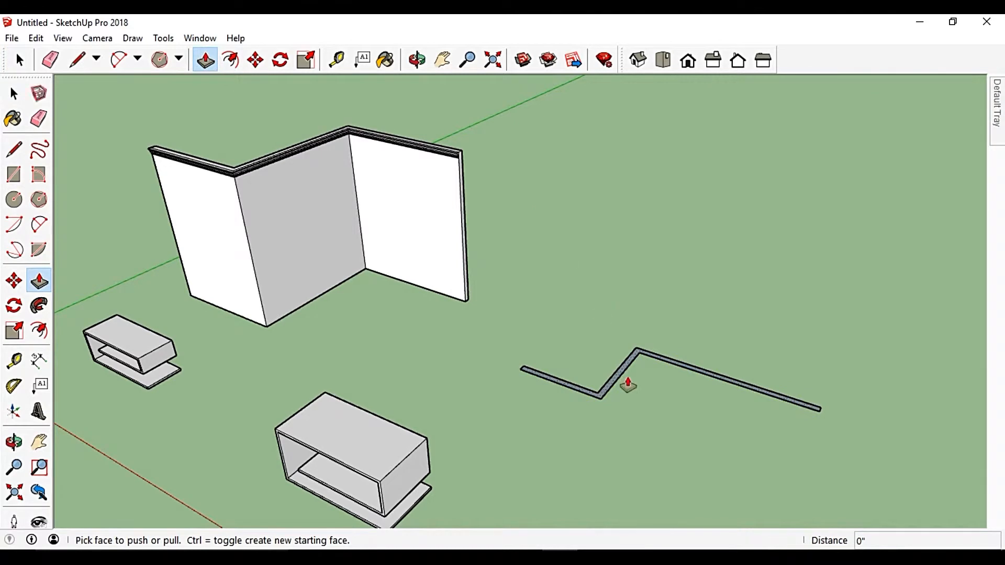
{"action": "left_click_drag", "start_coordinate": [617, 376], "coordinate": [609, 254]}
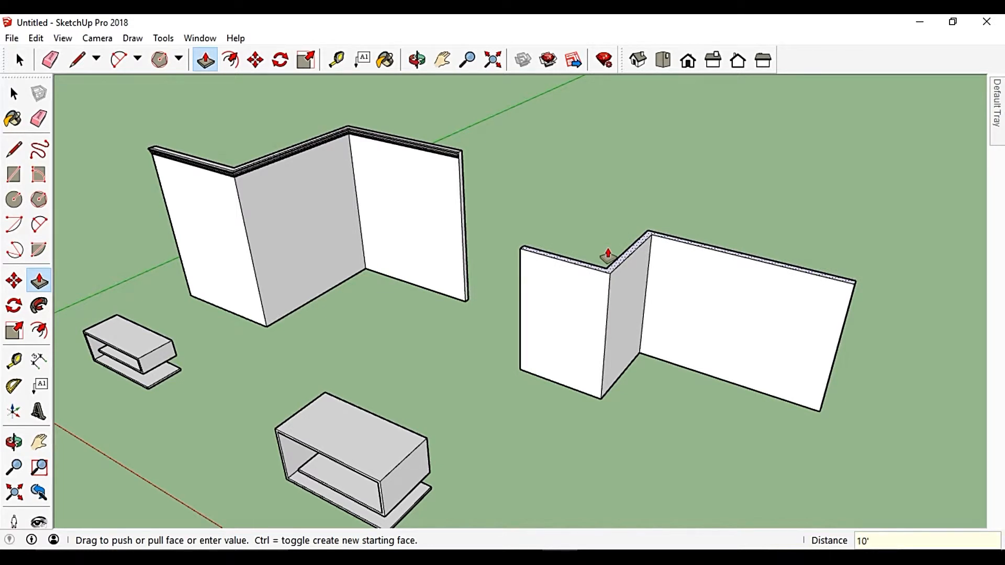
{"action": "key", "text": "Return"}
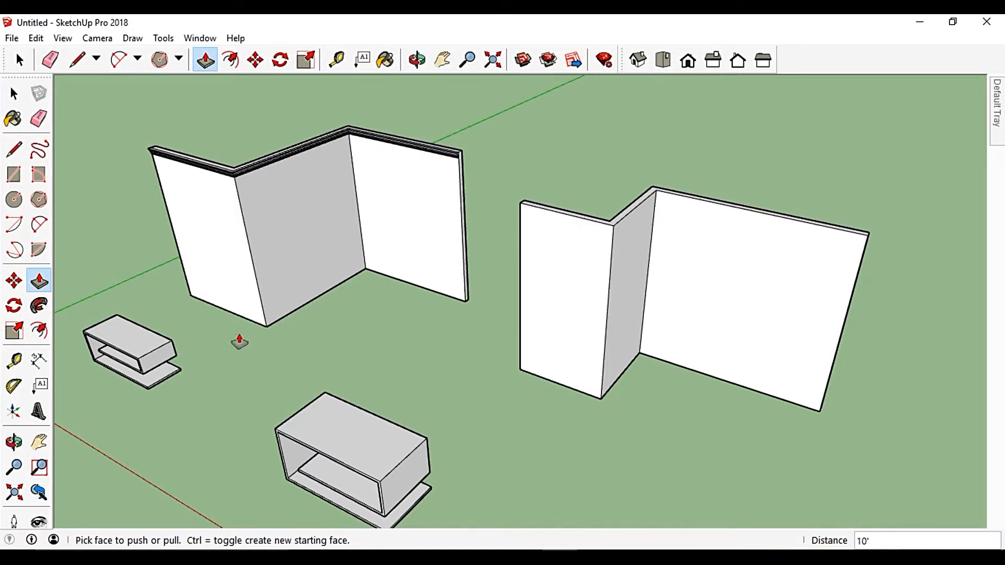
{"action": "middle_click_drag", "start_coordinate": [374, 321], "coordinate": [608, 238]}
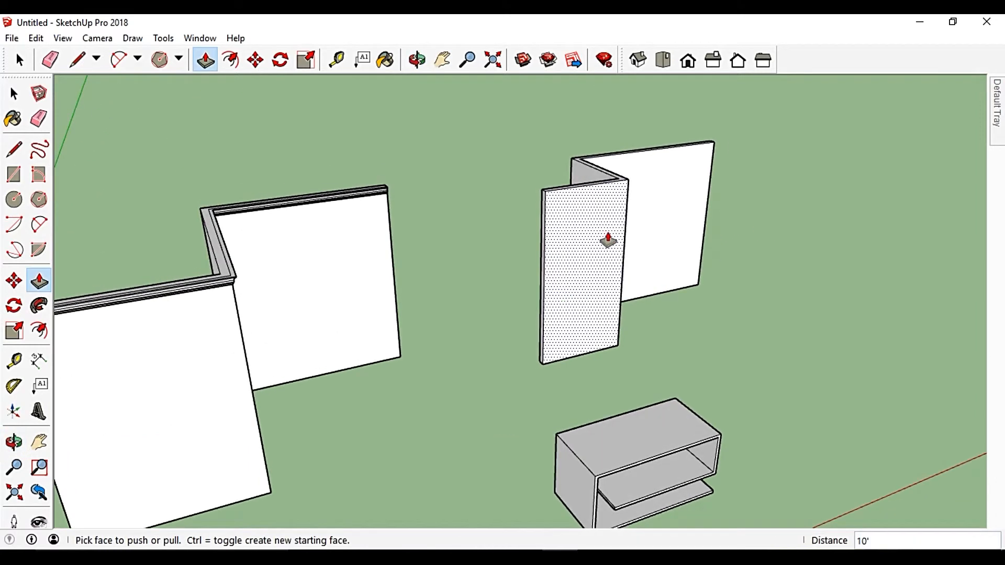
{"action": "scroll", "coordinate": [586, 225], "scroll_direction": "up", "scroll_amount": 5}
{"action": "middle_click_drag", "start_coordinate": [445, 216], "coordinate": [642, 230]}
{"action": "scroll", "coordinate": [577, 210], "scroll_direction": "up", "scroll_amount": 4}
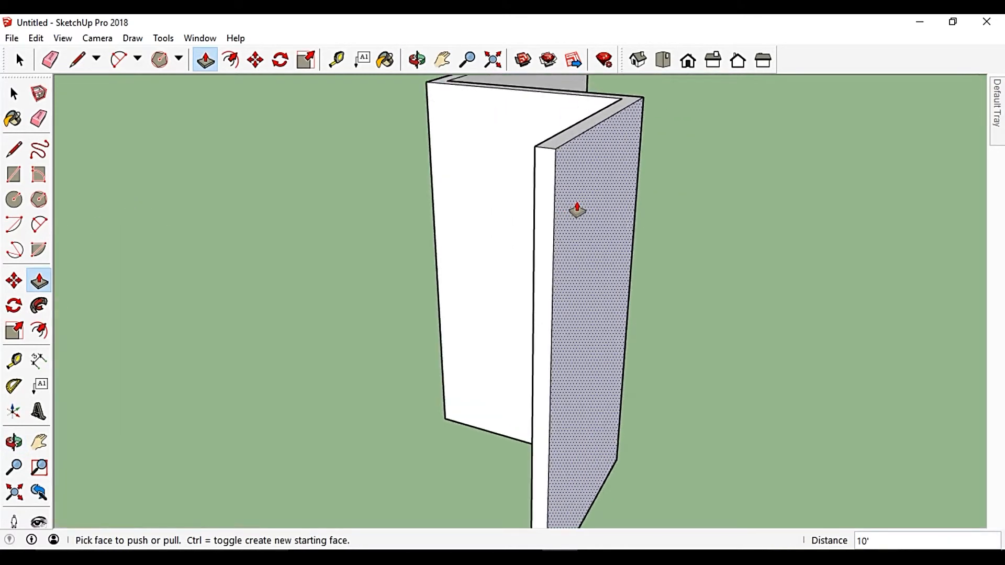
{"action": "middle_click_drag", "start_coordinate": [567, 199], "coordinate": [638, 188]}
{"action": "scroll", "coordinate": [638, 189], "scroll_direction": "up", "scroll_amount": 1}
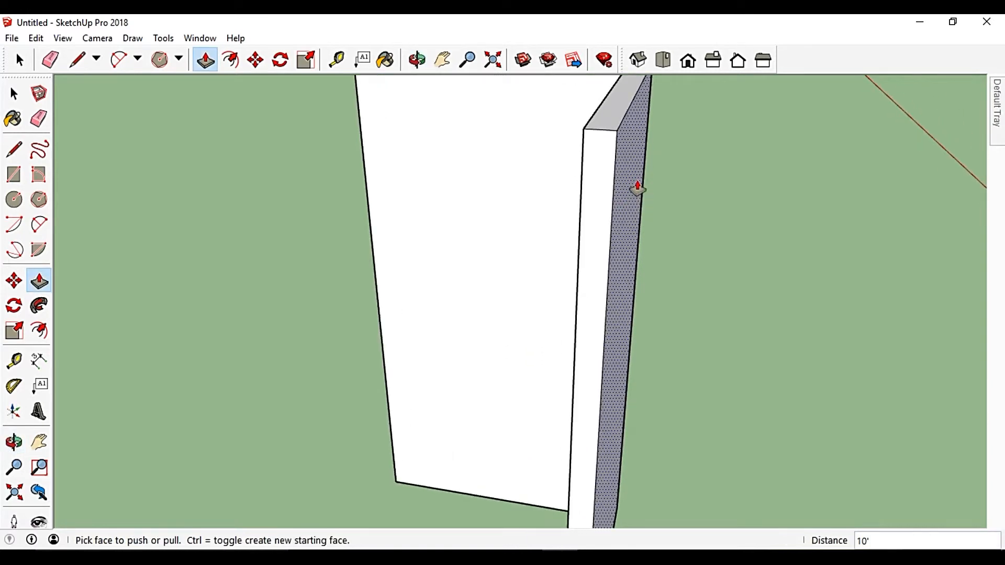
{"action": "key", "text": "space"}
{"action": "left_click", "coordinate": [81, 61]}
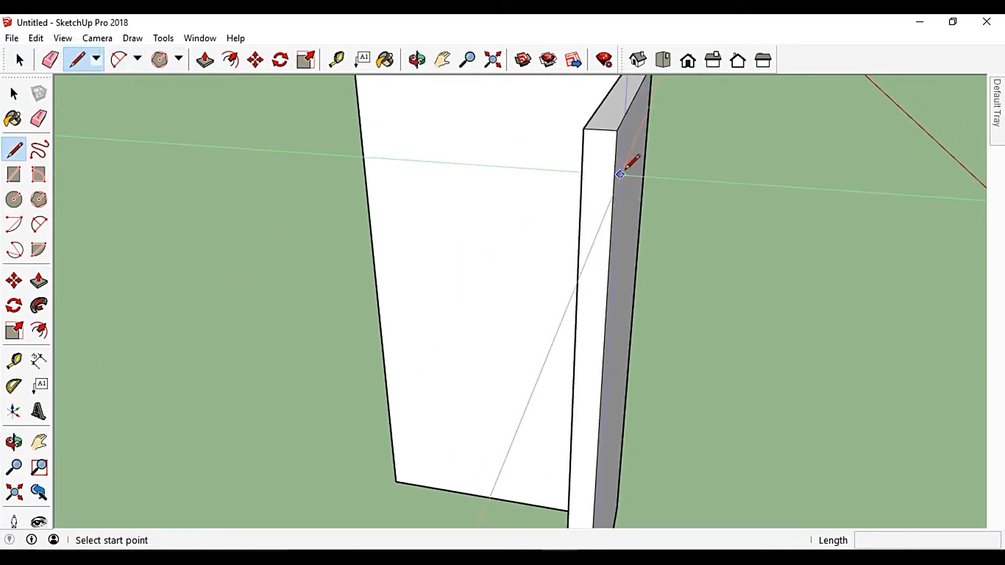
{"action": "left_click", "coordinate": [616, 130]}
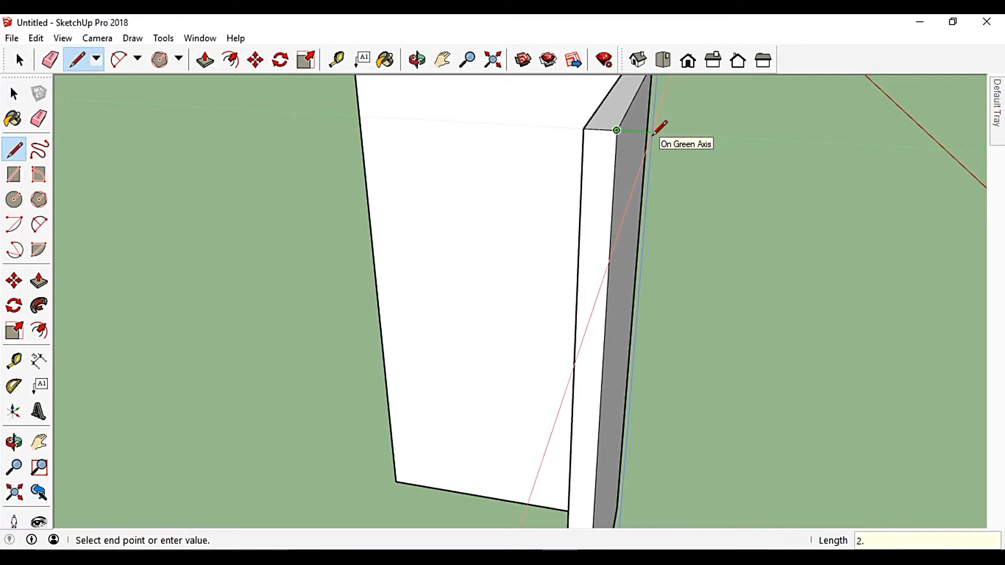
{"action": "key", "text": "Return"}
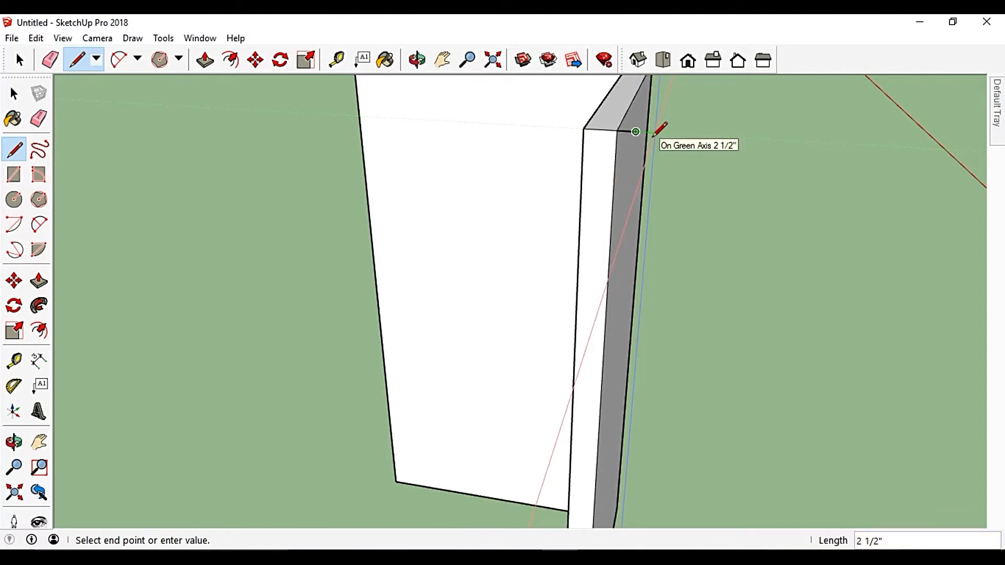
{"action": "key", "text": "ctrl+z"}
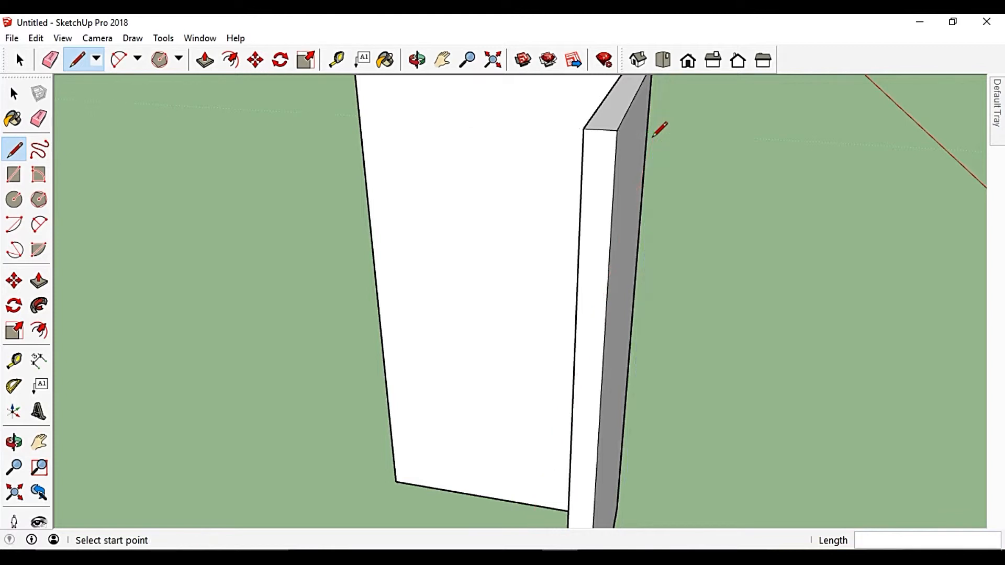
Draw a closed 4" by 6" rectangular profile at the new wall's 5' end, outward along the green axis and down from the top corner.
{"action": "left_click", "coordinate": [617, 130]}
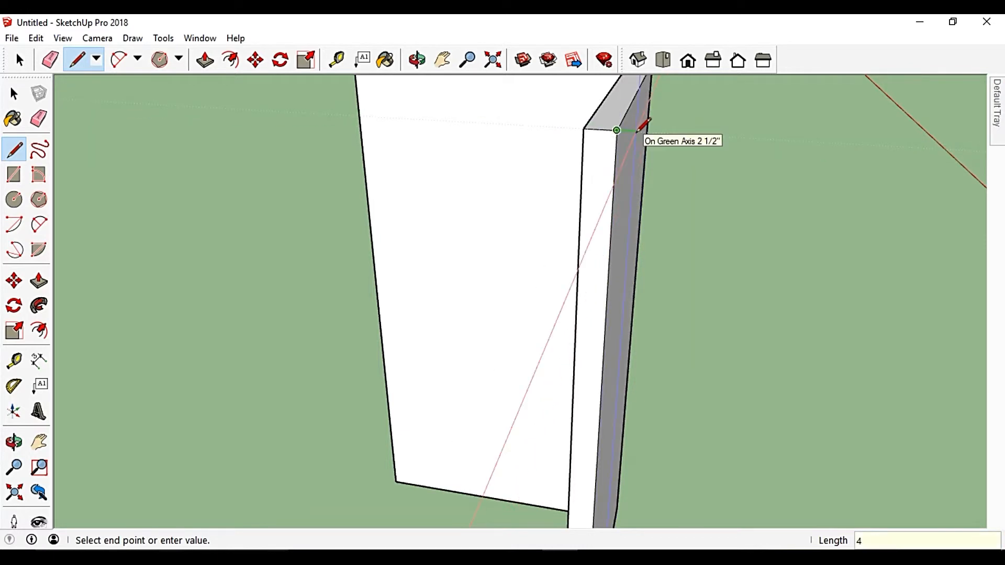
{"action": "left_click", "coordinate": [639, 130]}
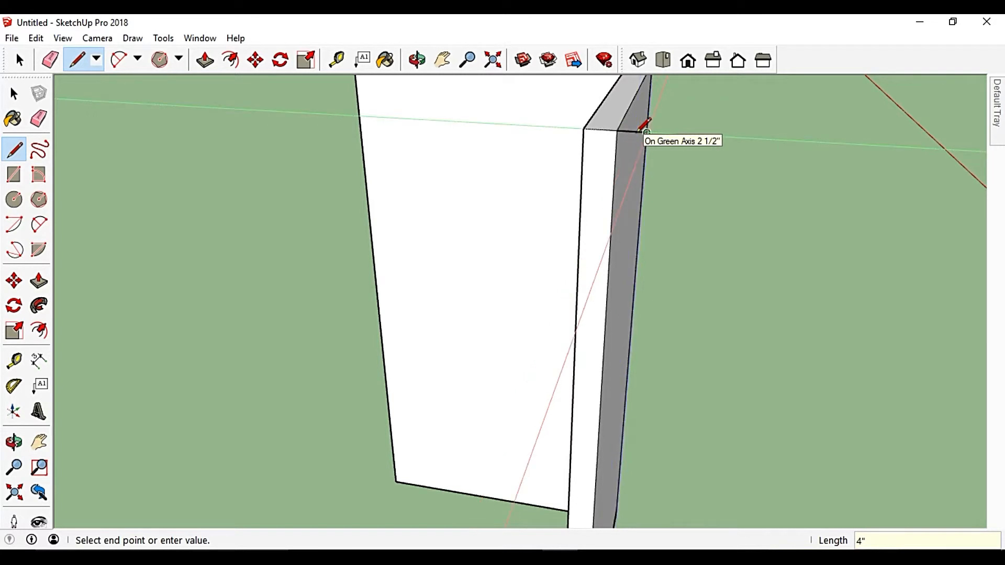
{"action": "mouse_move", "coordinate": [658, 148]}
{"action": "middle_mouse_down"}
{"action": "mouse_move", "coordinate": [684, 154]}
{"action": "mouse_move", "coordinate": [676, 152]}
{"action": "middle_mouse_up"}
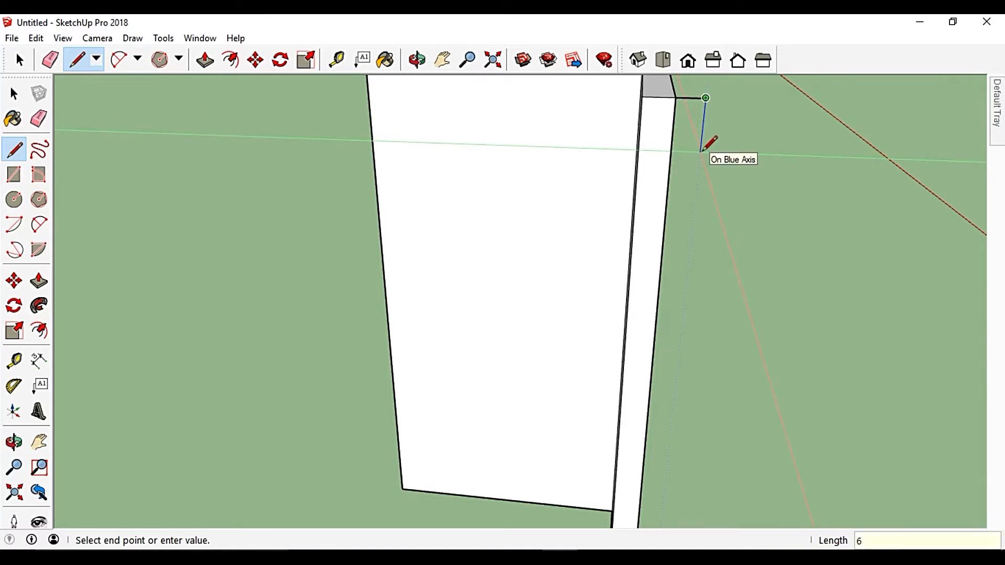
{"action": "left_click", "coordinate": [702, 152]}
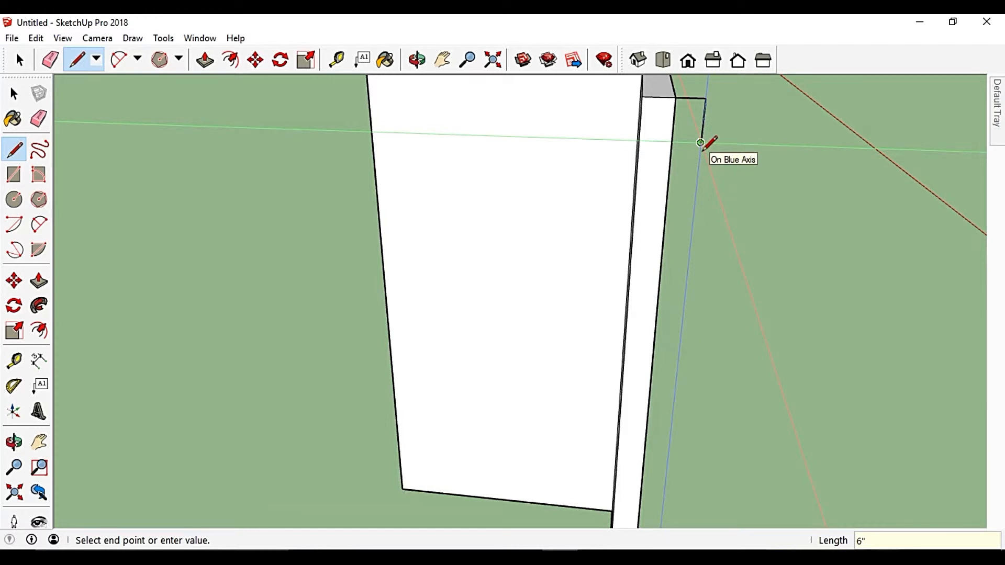
{"action": "left_click", "coordinate": [673, 141]}
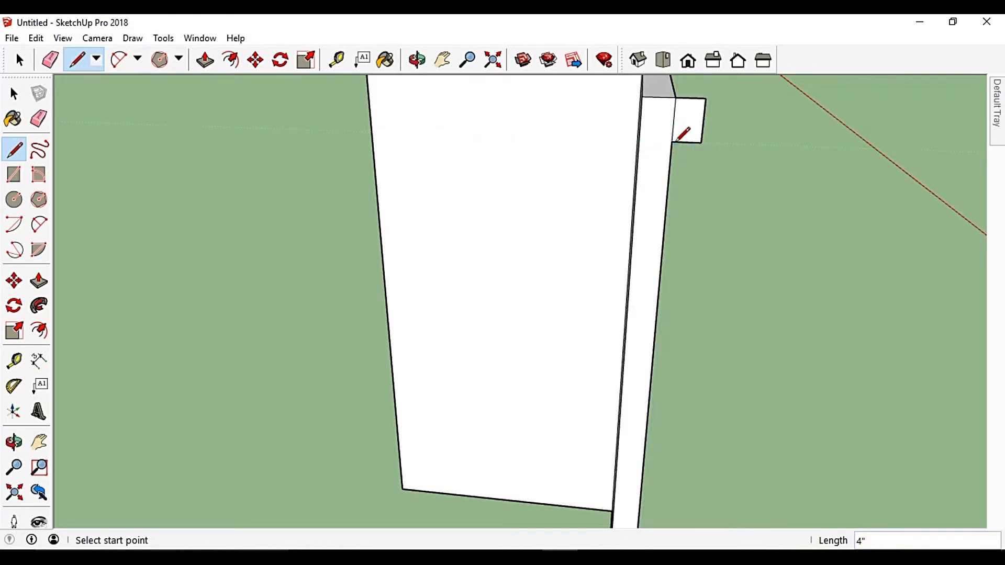
{"action": "mouse_move", "coordinate": [701, 135]}
{"action": "middle_mouse_down"}
{"action": "mouse_move", "coordinate": [668, 169]}
{"action": "mouse_move", "coordinate": [611, 168]}
{"action": "middle_mouse_up"}
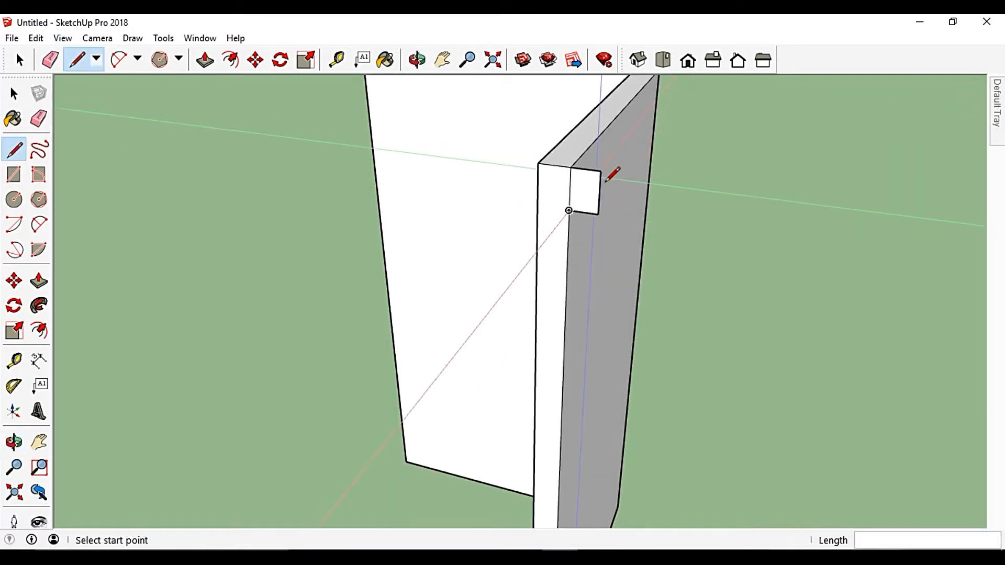
{"action": "scroll", "coordinate": [602, 175], "scroll_direction": "up", "scroll_amount": 3}
{"action": "scroll", "coordinate": [605, 182], "scroll_direction": "up", "scroll_amount": 1}
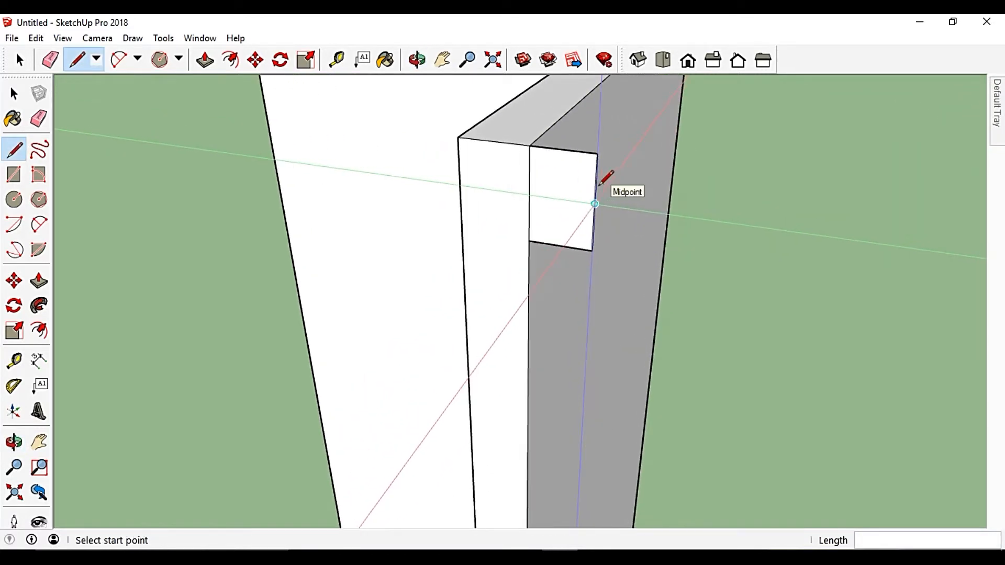
Draw a stepped line from the profile's lower inner corner with 1" segments out, up, out and up, plus a diagonal about 3 1/2" to its outer edge.
{"action": "left_click", "coordinate": [529, 240]}
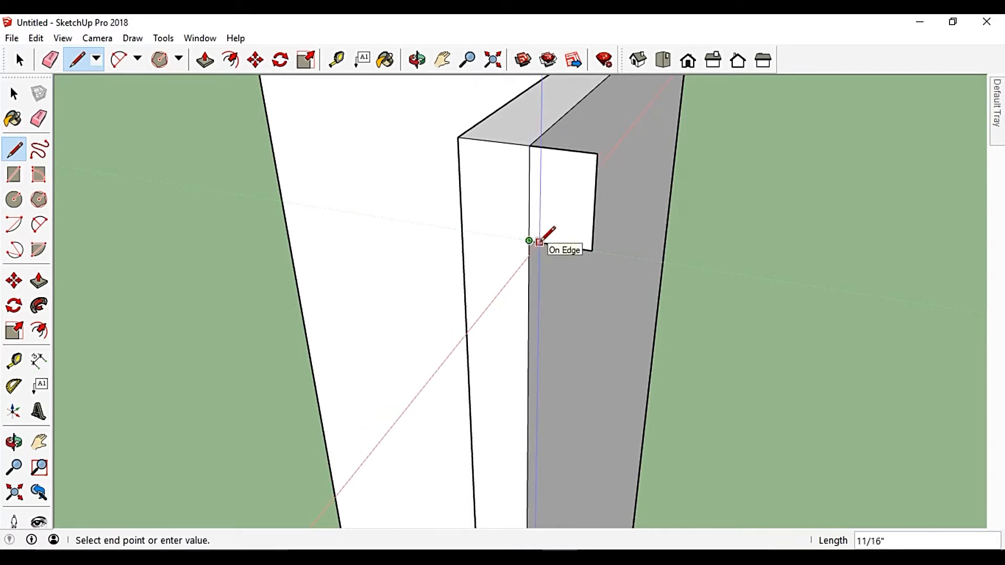
{"action": "left_click", "coordinate": [540, 242]}
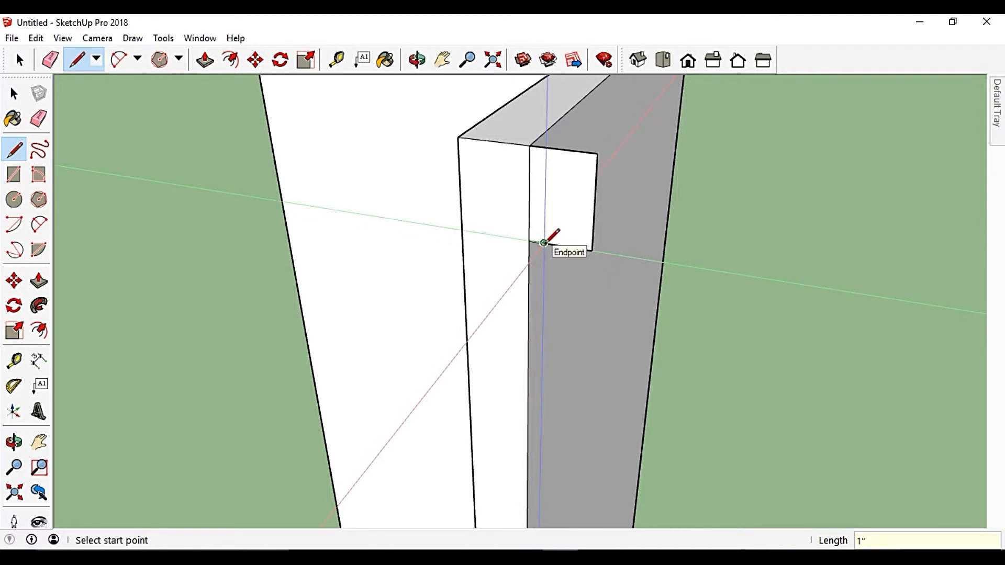
{"action": "left_click", "coordinate": [544, 243]}
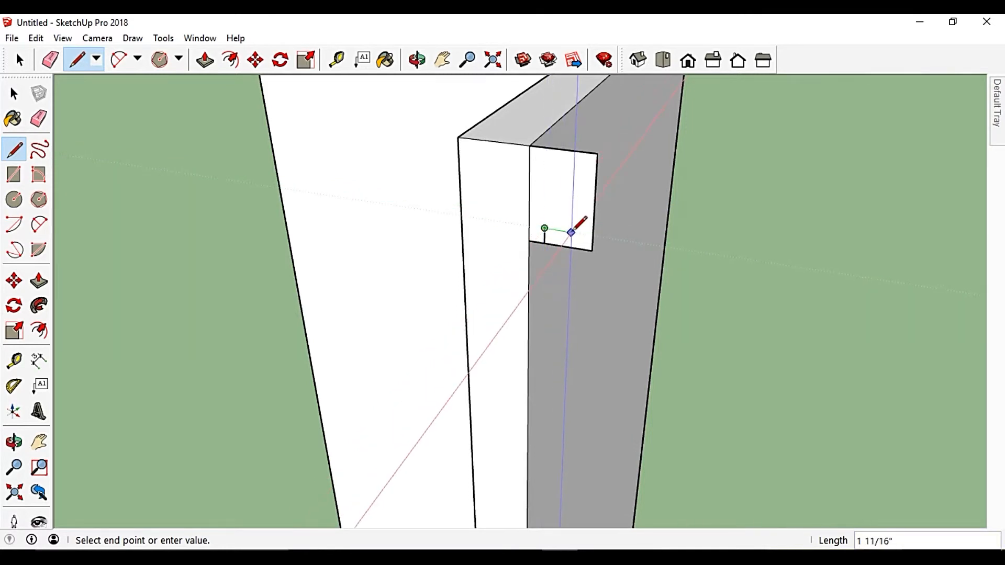
{"action": "type", "text": "1\""}
{"action": "key", "text": "Return"}
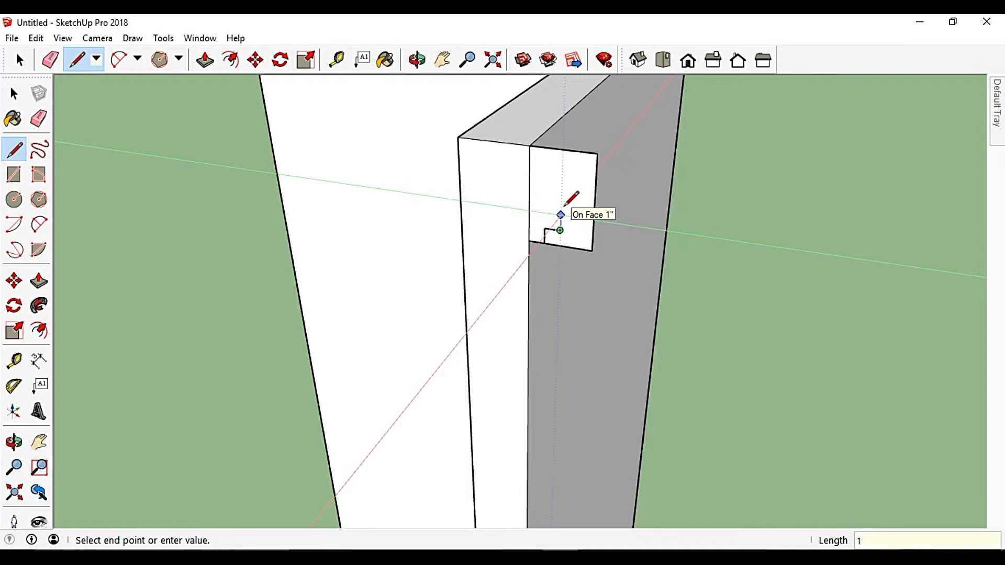
{"action": "left_click", "coordinate": [561, 215]}
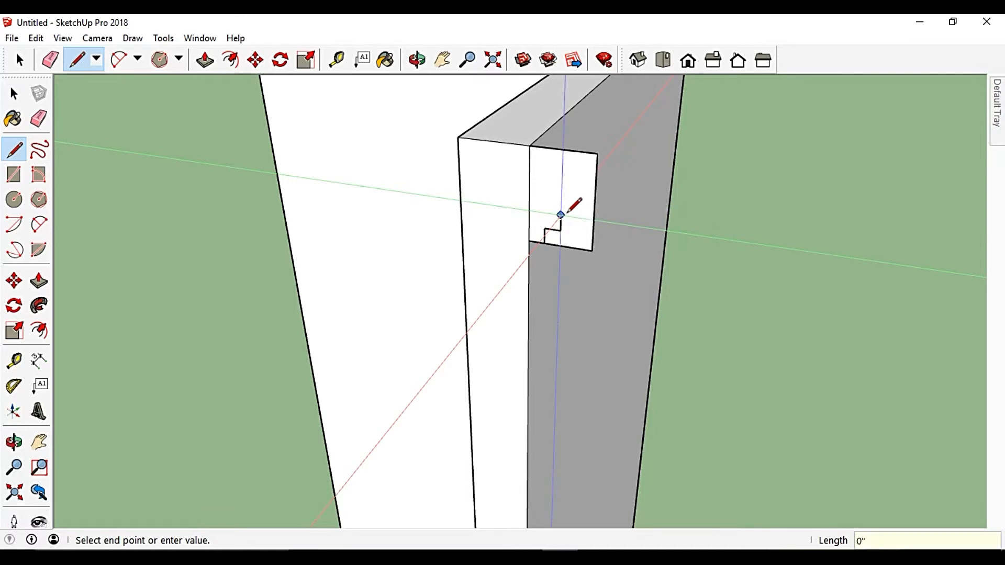
{"action": "left_click", "coordinate": [597, 172]}
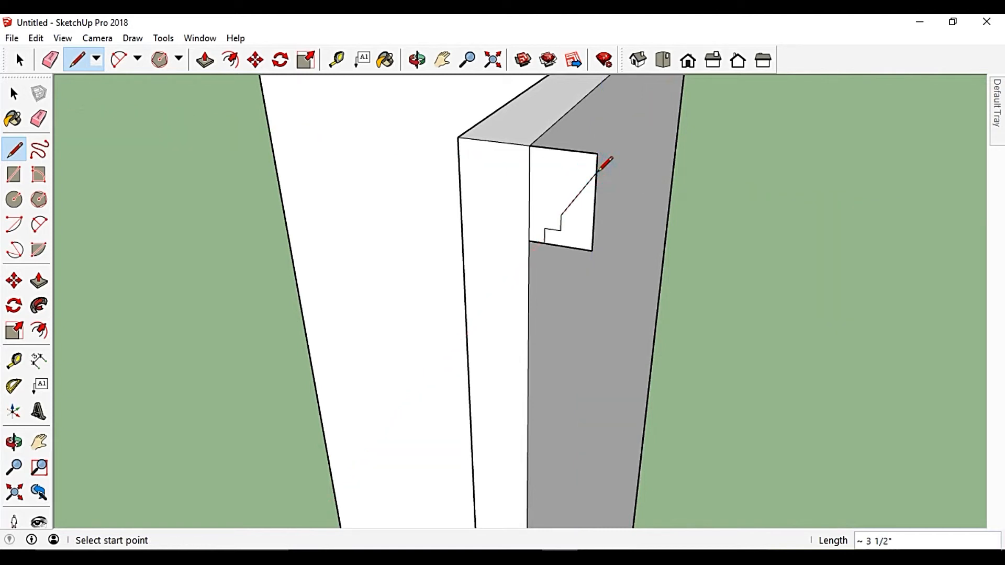
{"action": "key", "text": "space"}
{"action": "middle_click_drag", "start_coordinate": [595, 181], "coordinate": [633, 175]}
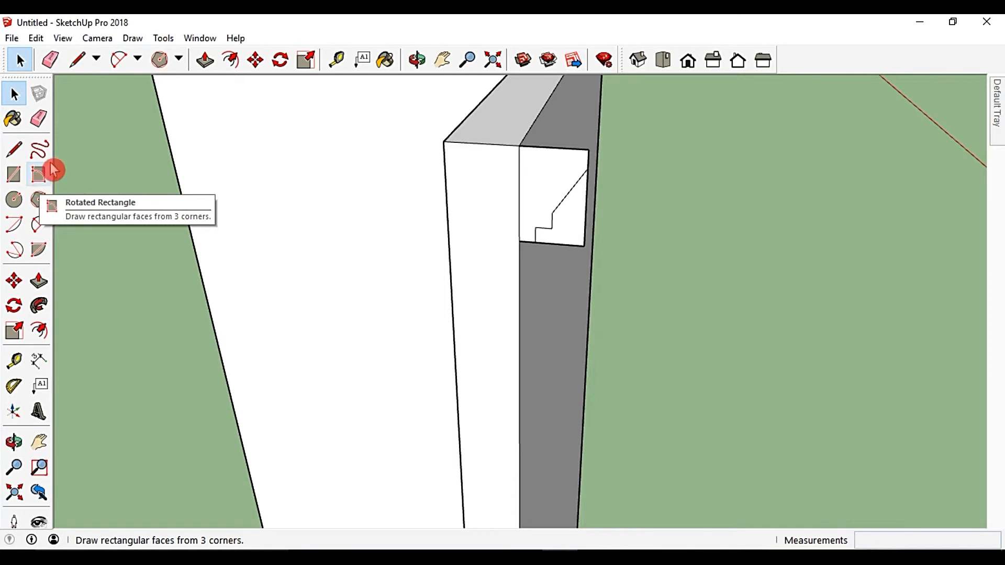
Draw a two-point arc between the diagonal's endpoints, curving toward the wall with a 1" bulge.
{"action": "left_click", "coordinate": [119, 60]}
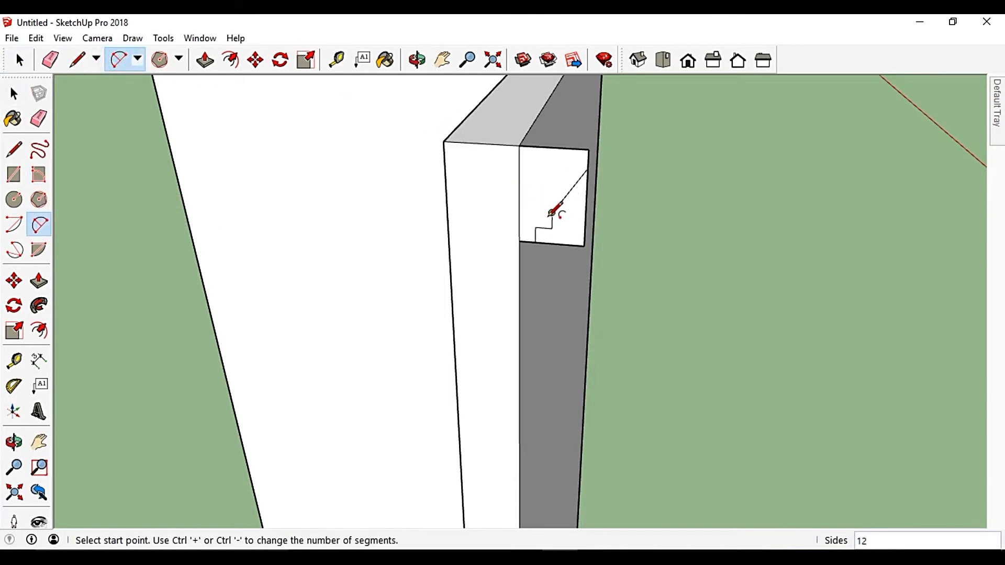
{"action": "left_click", "coordinate": [552, 212]}
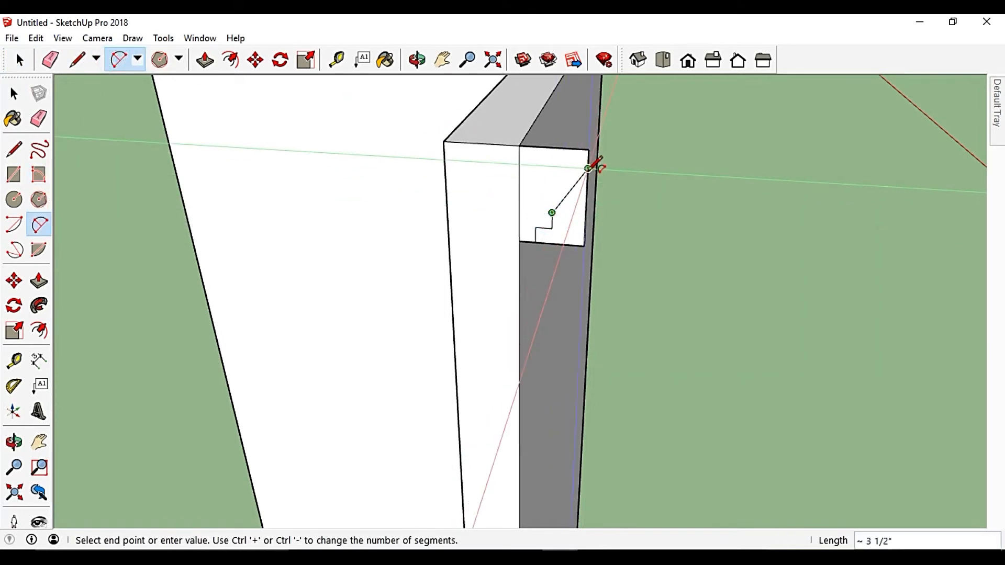
{"action": "left_click", "coordinate": [589, 168]}
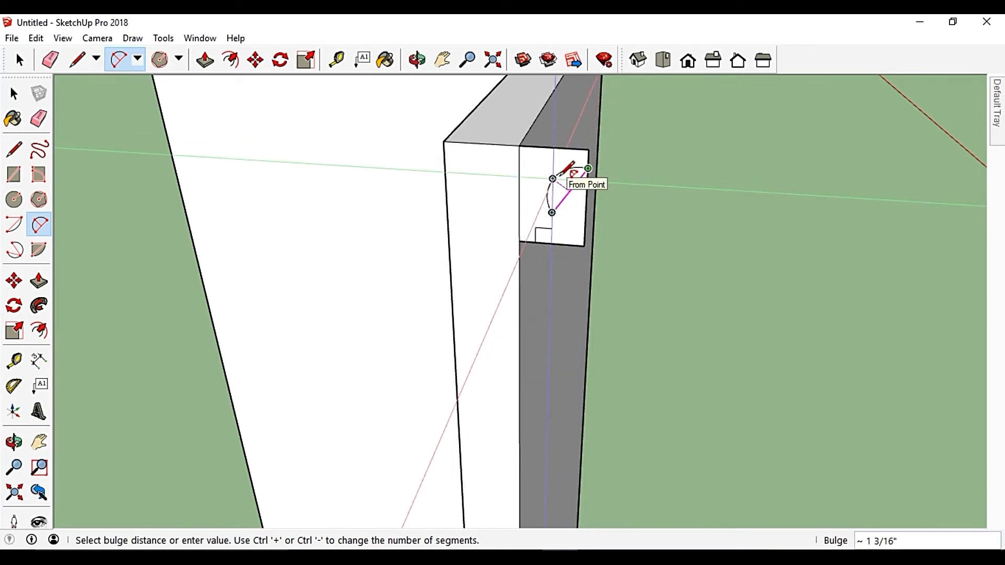
{"action": "middle_click_drag", "start_coordinate": [559, 175], "coordinate": [579, 166]}
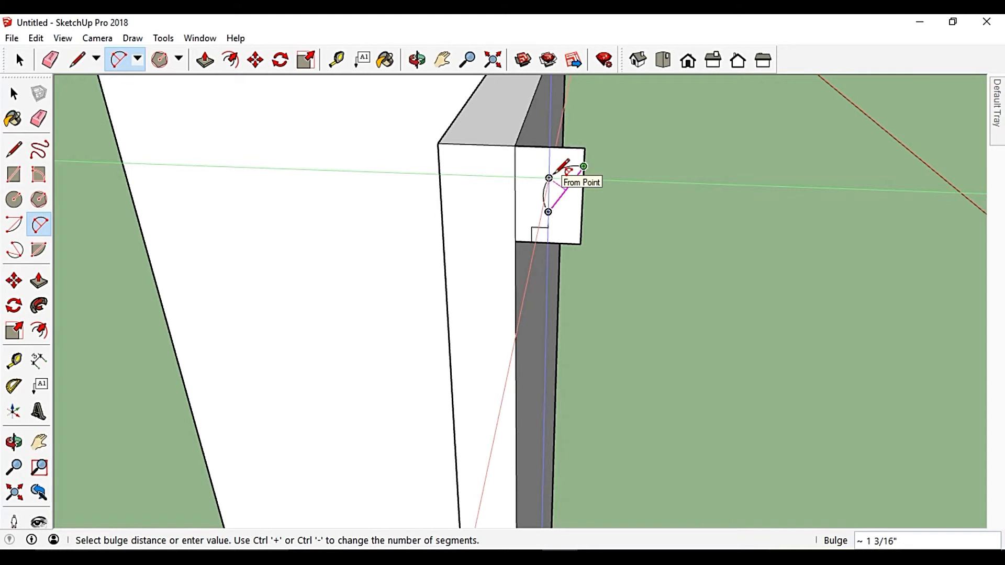
{"action": "type", "text": "1"}
{"action": "key", "text": "Return"}
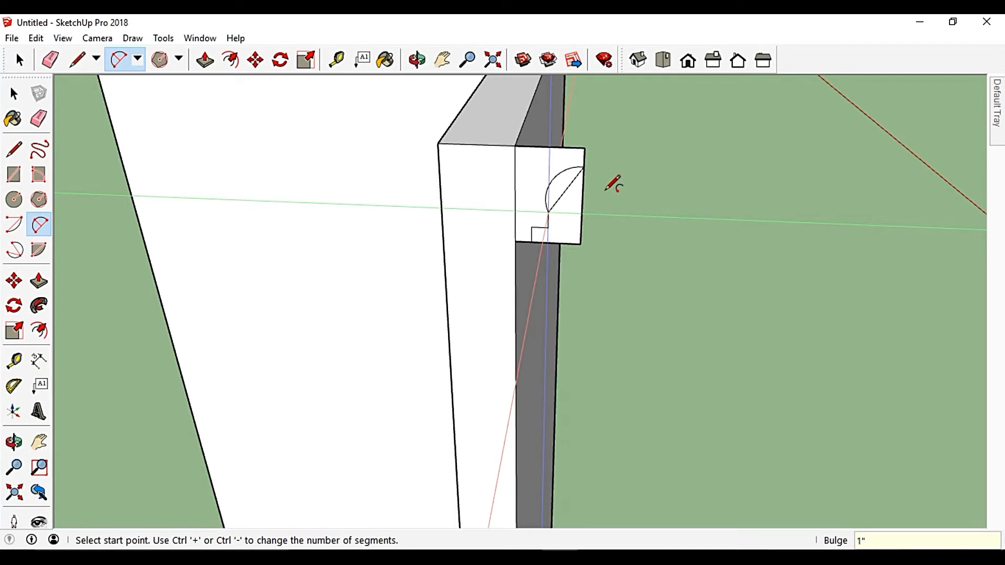
{"action": "key", "text": "space"}
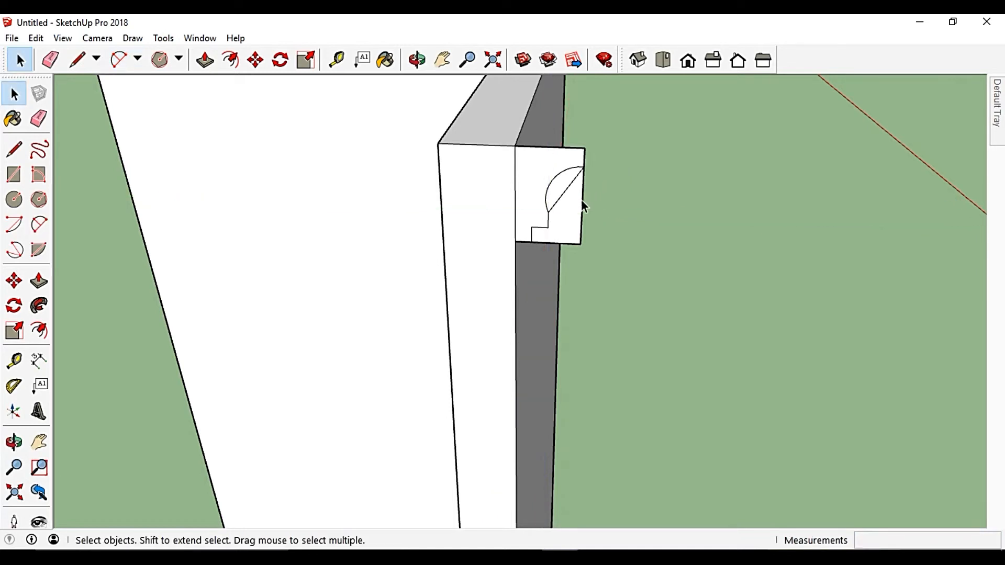
Delete the profile's lower outer edge, the face between arc and diagonal, the diagonal and the leftover bottom edge, keeping only the moulding shape.
{"action": "left_click", "coordinate": [581, 200]}
{"action": "key", "text": "Delete"}
{"action": "left_click", "coordinate": [564, 184]}
{"action": "key", "text": "Delete"}
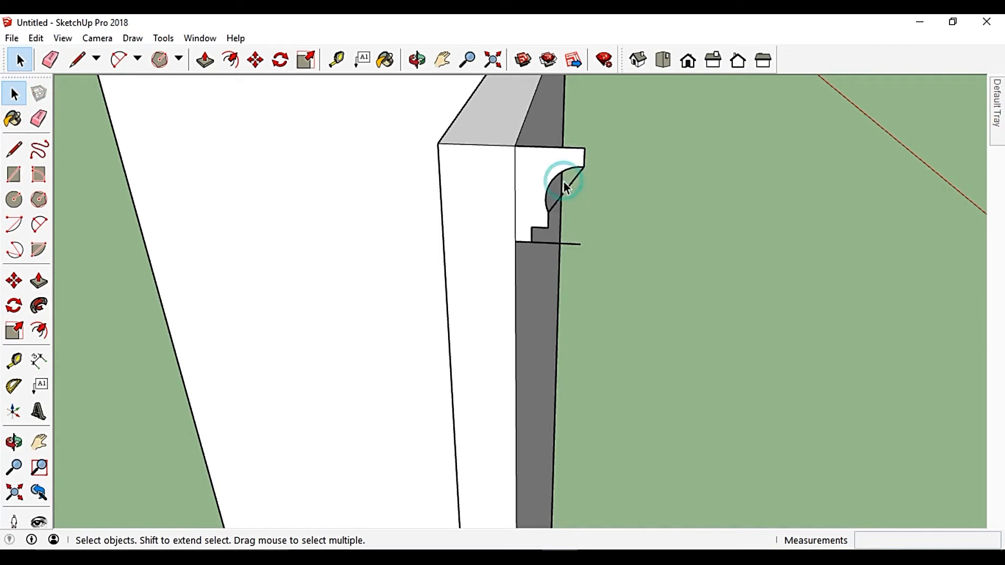
{"action": "left_click", "coordinate": [570, 187]}
{"action": "key", "text": "Delete"}
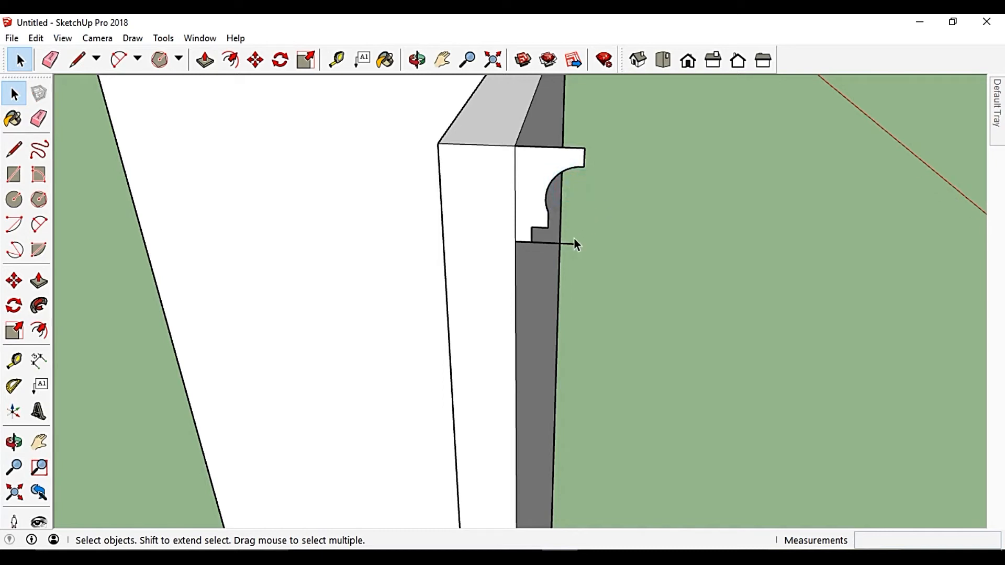
{"action": "left_click", "coordinate": [574, 244]}
{"action": "key", "text": "Delete"}
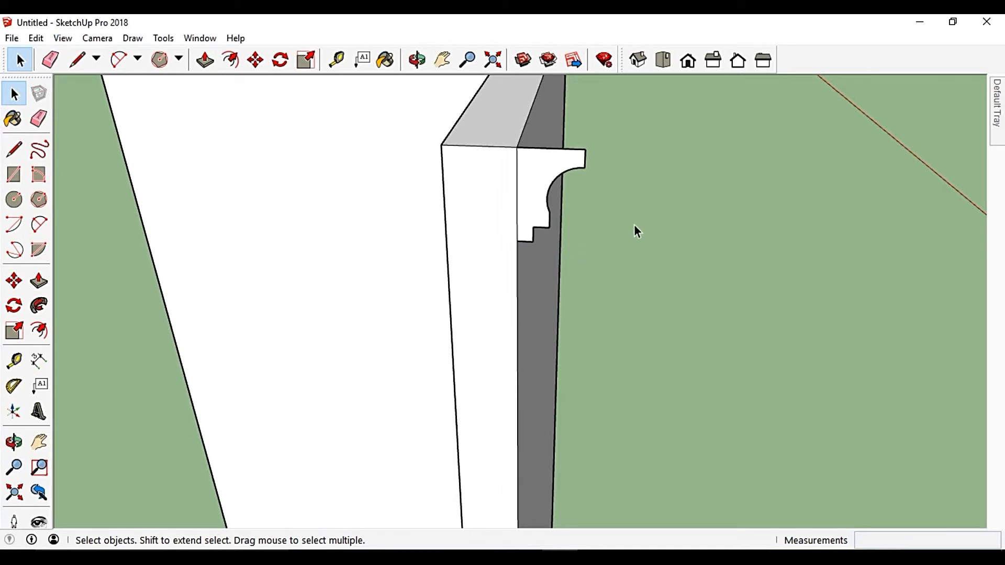
Sweep the moulding profile by hand along the wall's top edges with Follow Me, and undo the sweep.
{"action": "scroll", "coordinate": [366, 313], "scroll_direction": "down", "scroll_amount": 3}
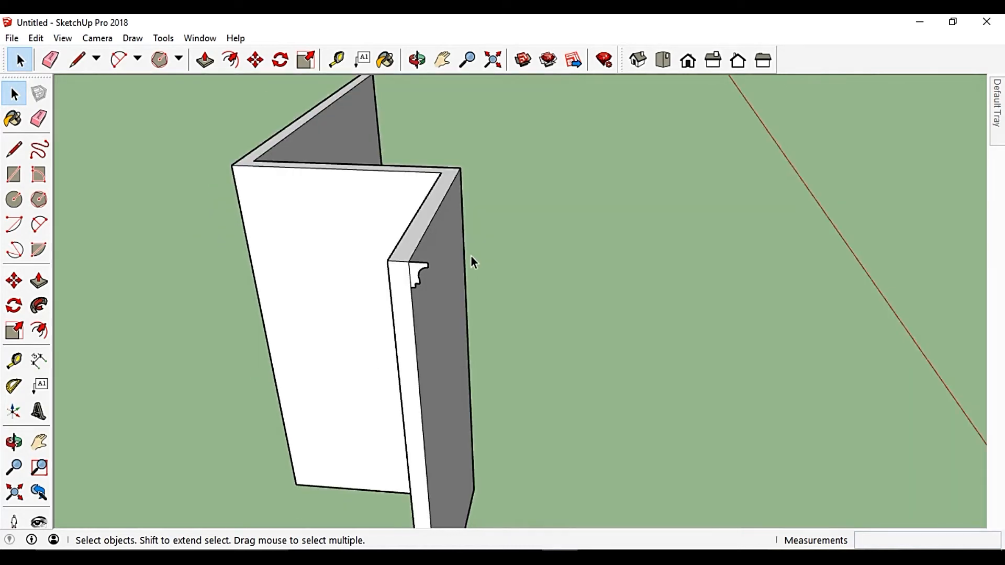
{"action": "key", "text": "o"}
{"action": "left_click_drag", "start_coordinate": [471, 256], "coordinate": [447, 261]}
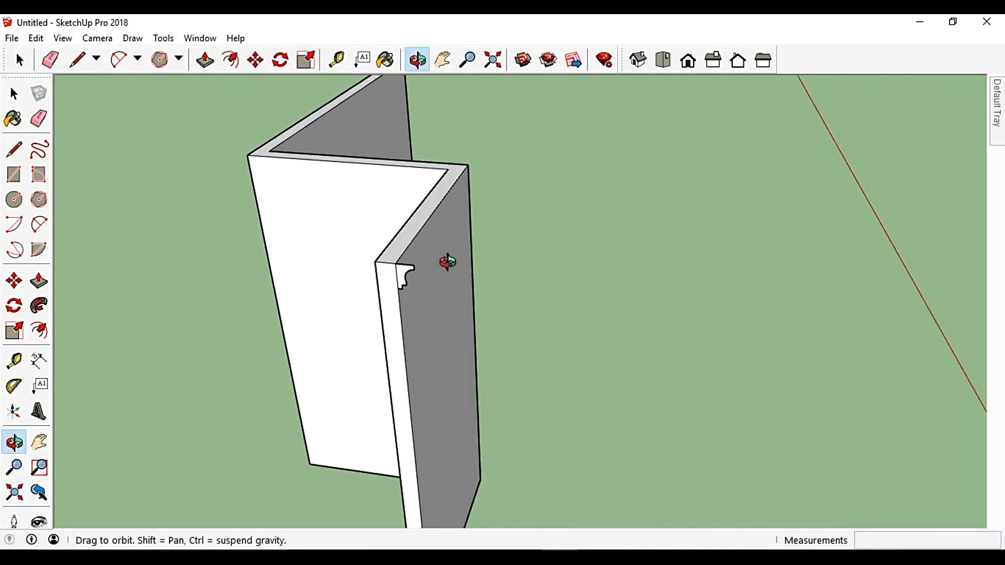
{"action": "key", "text": "space"}
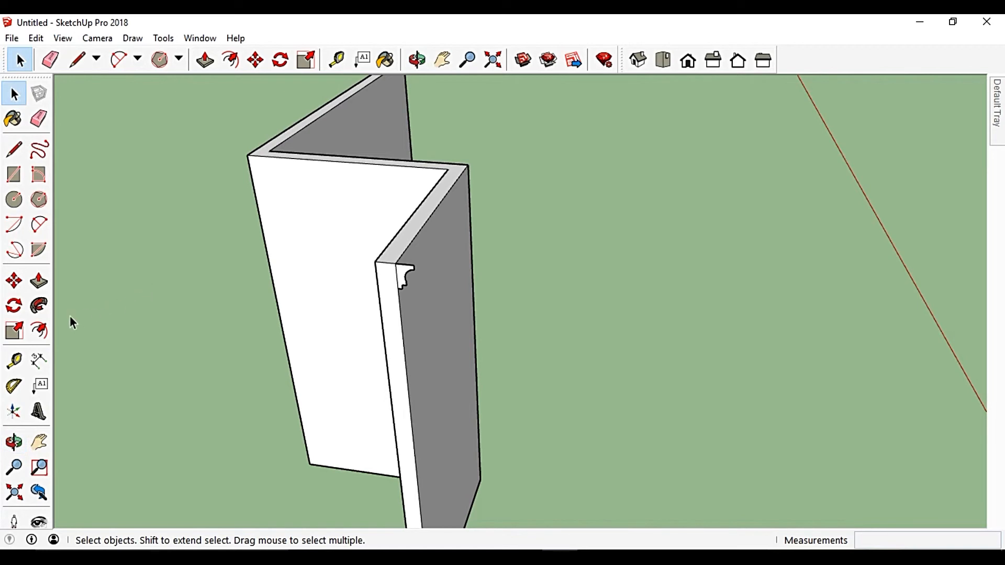
{"action": "left_click", "coordinate": [42, 308]}
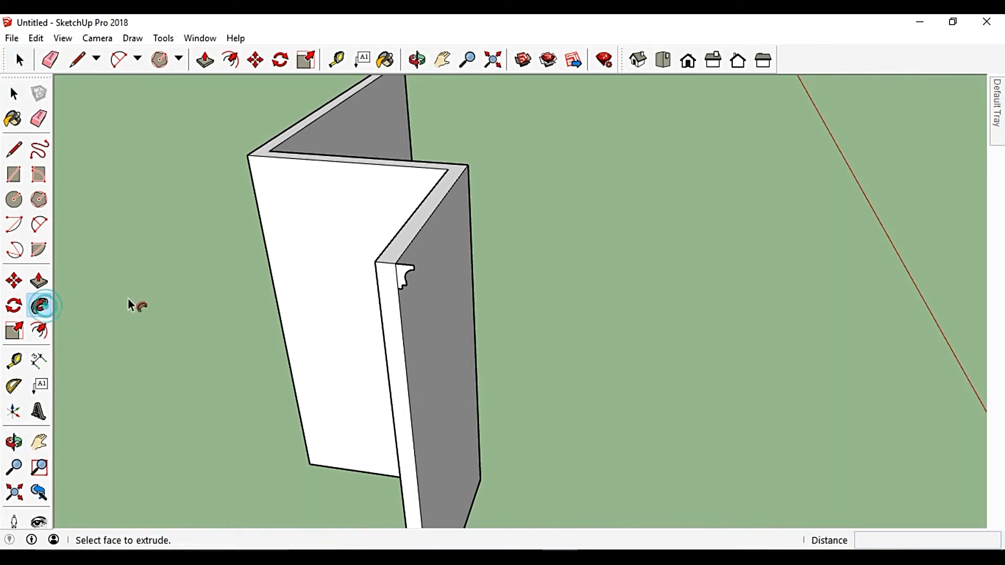
{"action": "left_click_drag", "start_coordinate": [406, 272], "coordinate": [307, 128]}
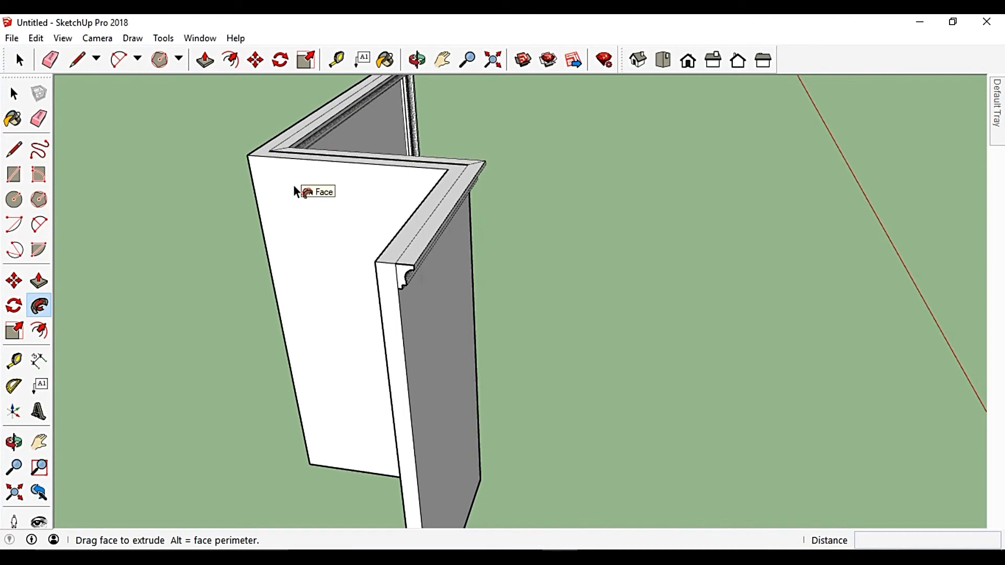
{"action": "key", "text": "ctrl+z"}
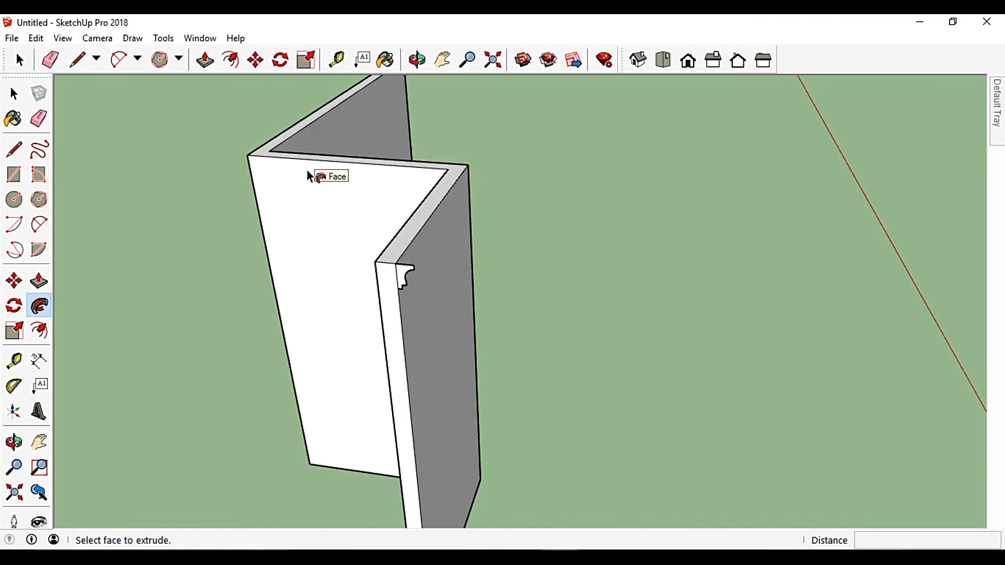
Preselect the Z-shaped run of top wall edges on the moulding side and sweep the profile along them with Follow Me.
{"action": "left_click", "coordinate": [307, 171]}
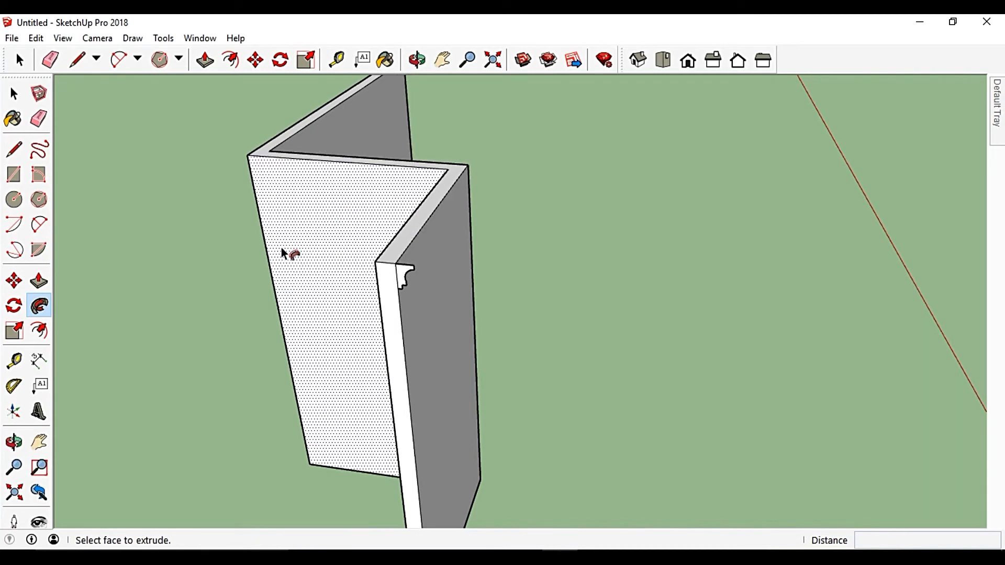
{"action": "middle_click_drag", "start_coordinate": [485, 211], "coordinate": [419, 272]}
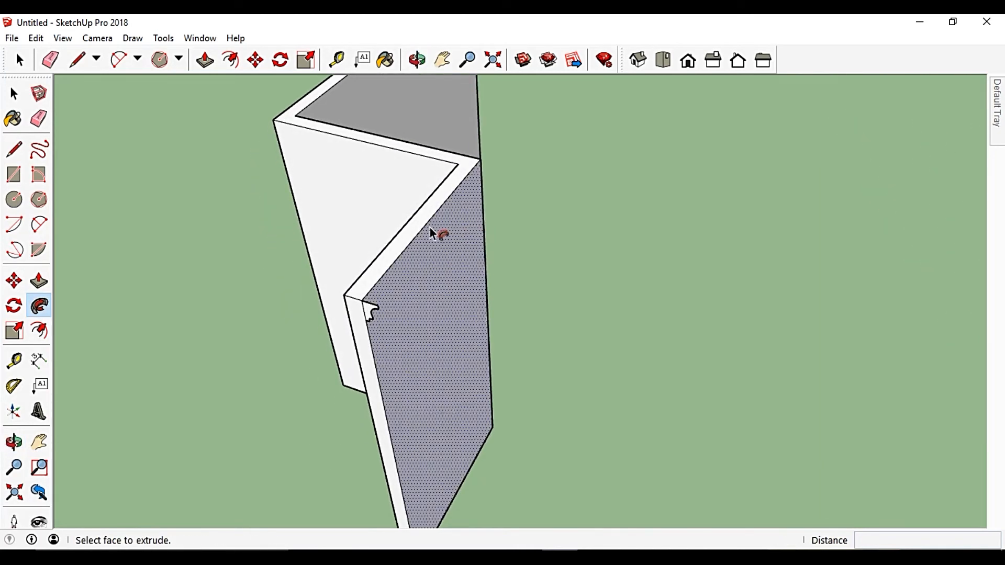
{"action": "key", "text": "Escape"}
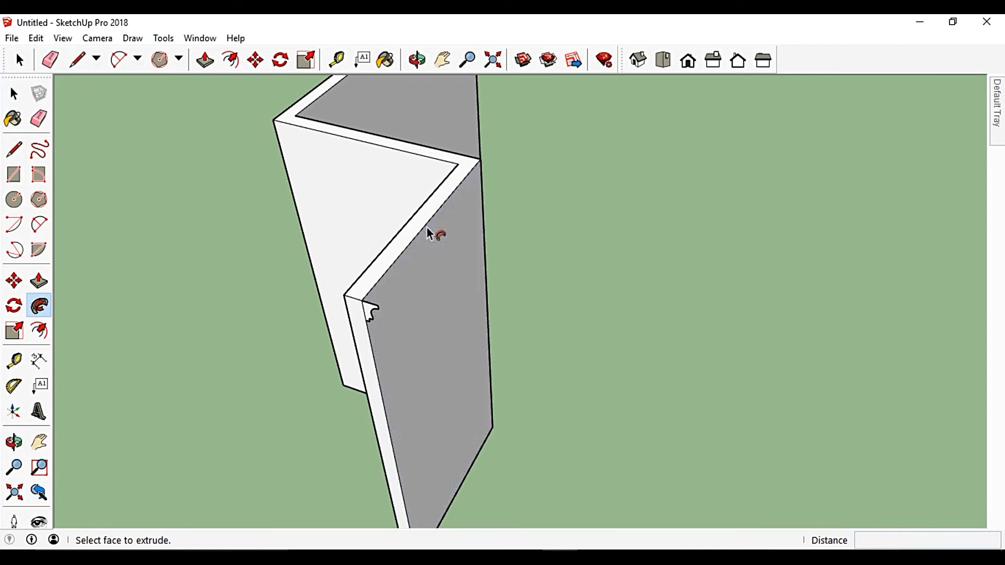
{"action": "key", "text": "space"}
{"action": "left_click", "coordinate": [425, 229]}
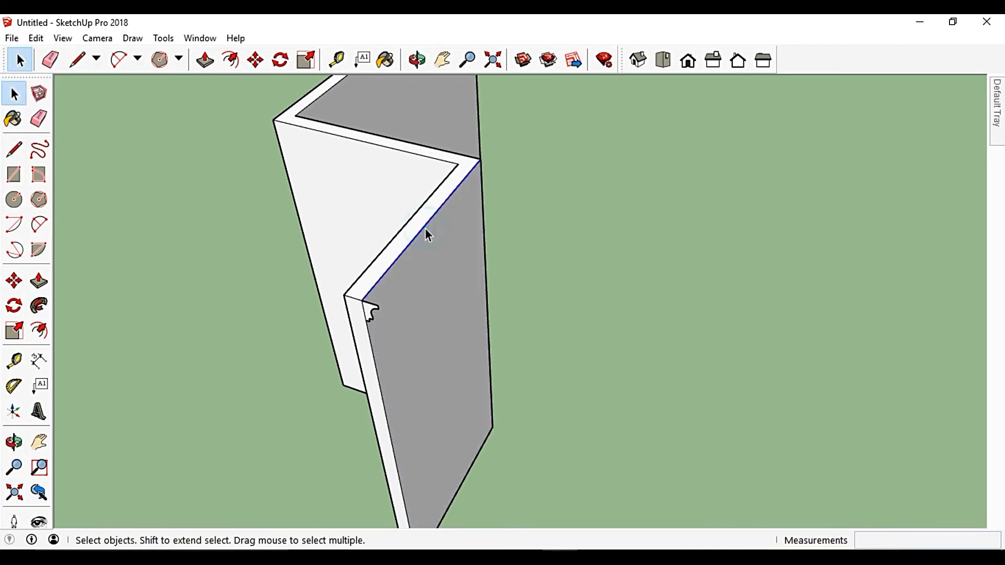
{"action": "left_click", "coordinate": [420, 158]}
{"action": "left_click", "coordinate": [437, 215]}
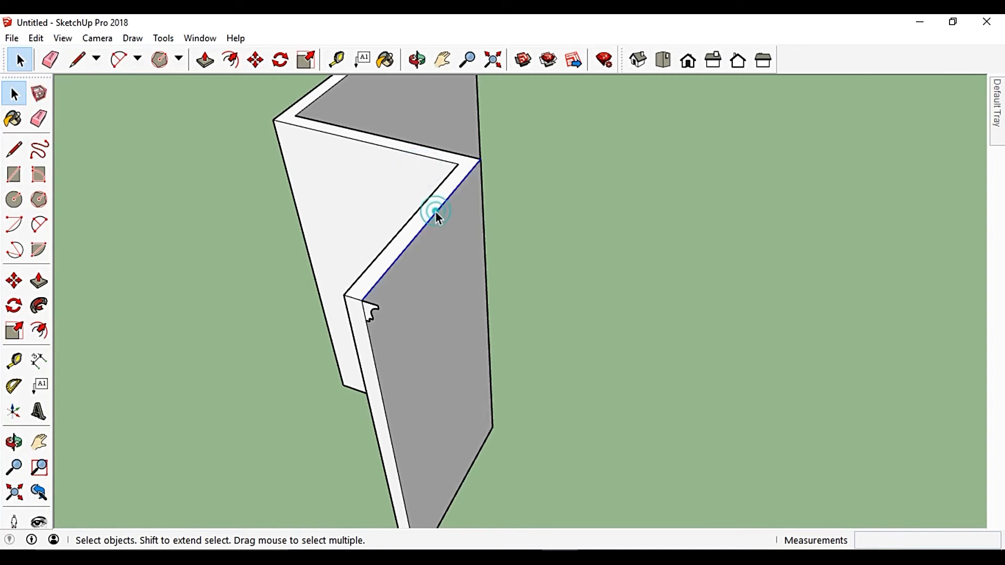
{"action": "left_click", "coordinate": [417, 150], "text": "ctrl"}
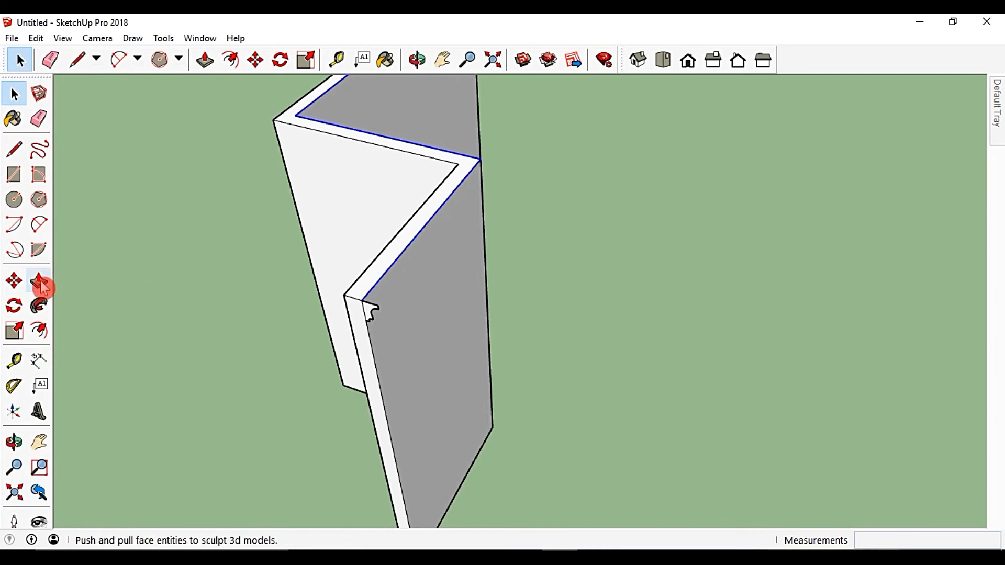
{"action": "left_click", "coordinate": [39, 307]}
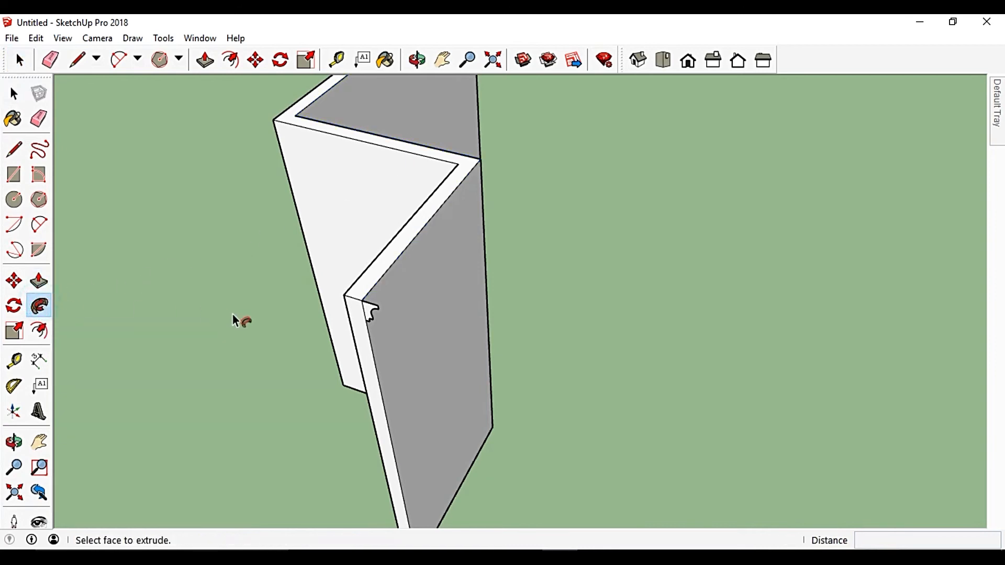
{"action": "left_click", "coordinate": [369, 310]}
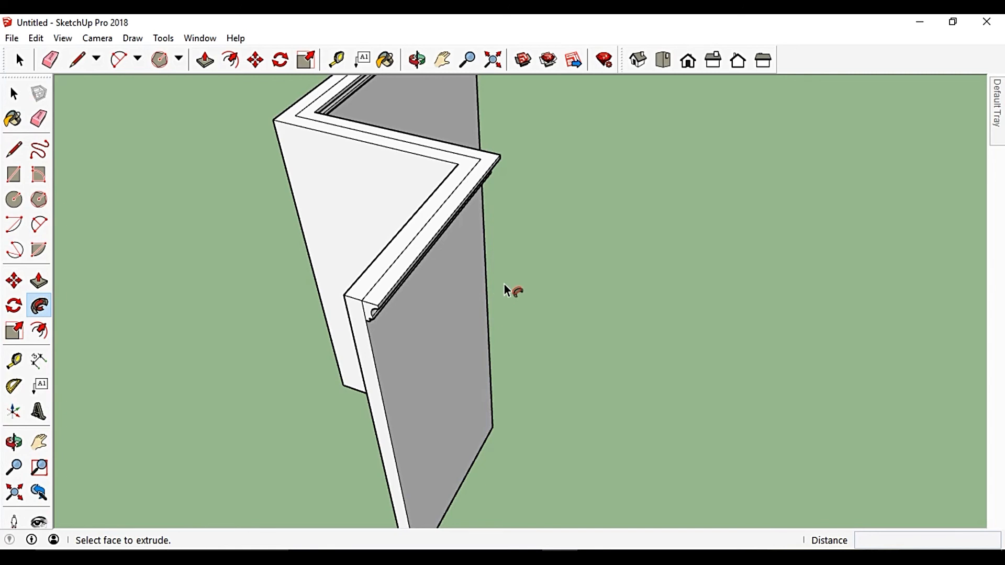
{"action": "key", "text": "space"}
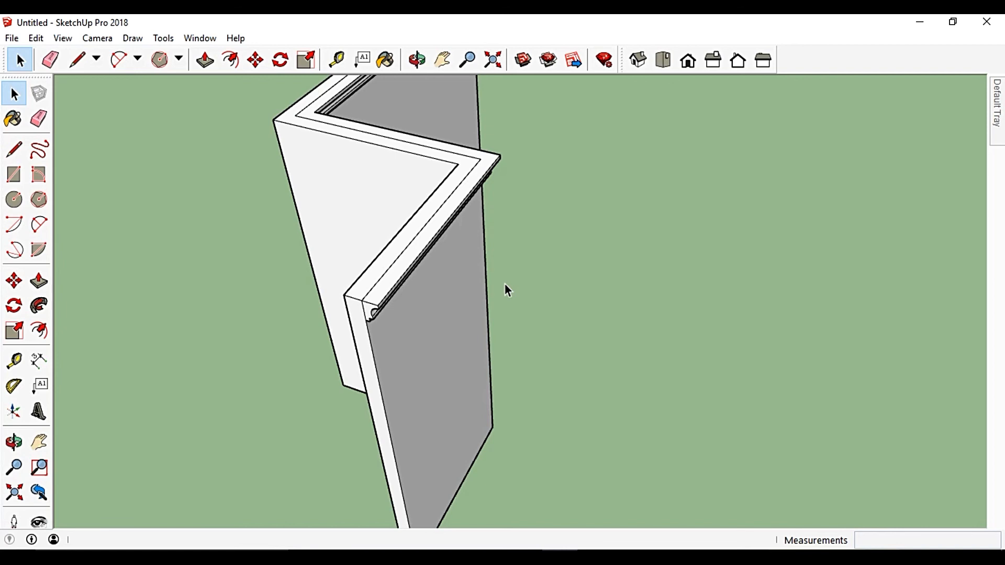
Examine the swept moulding along the wall's top from the front and from its open end.
{"action": "middle_click_drag", "start_coordinate": [633, 238], "coordinate": [518, 122]}
{"action": "scroll", "coordinate": [429, 148], "scroll_direction": "up", "scroll_amount": 3}
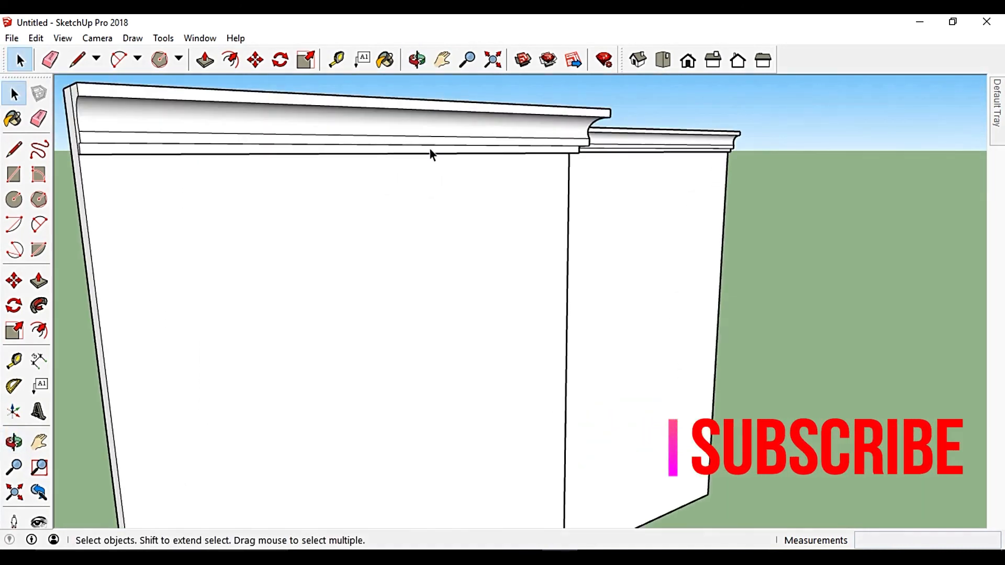
{"action": "middle_click_drag", "start_coordinate": [649, 213], "coordinate": [711, 223]}
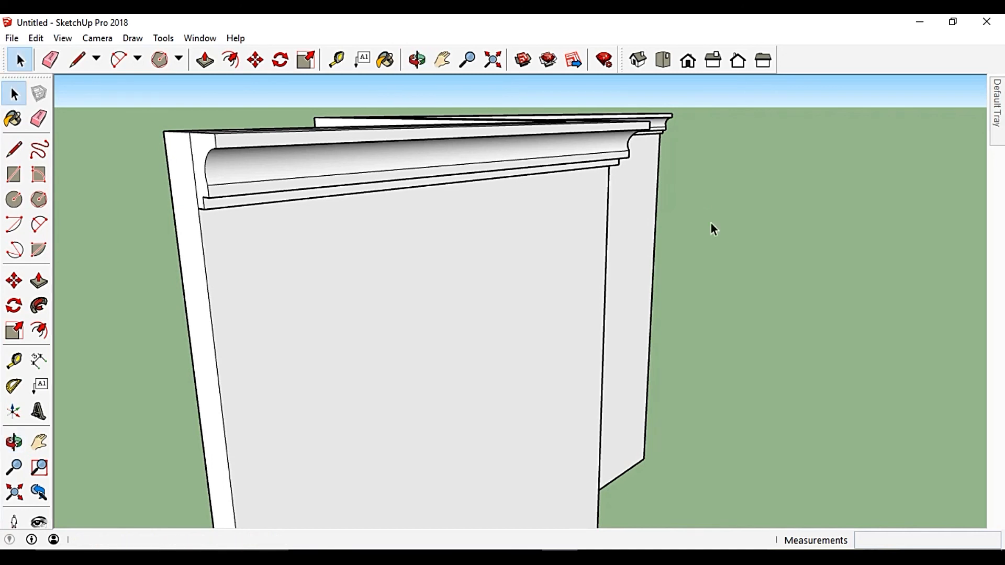